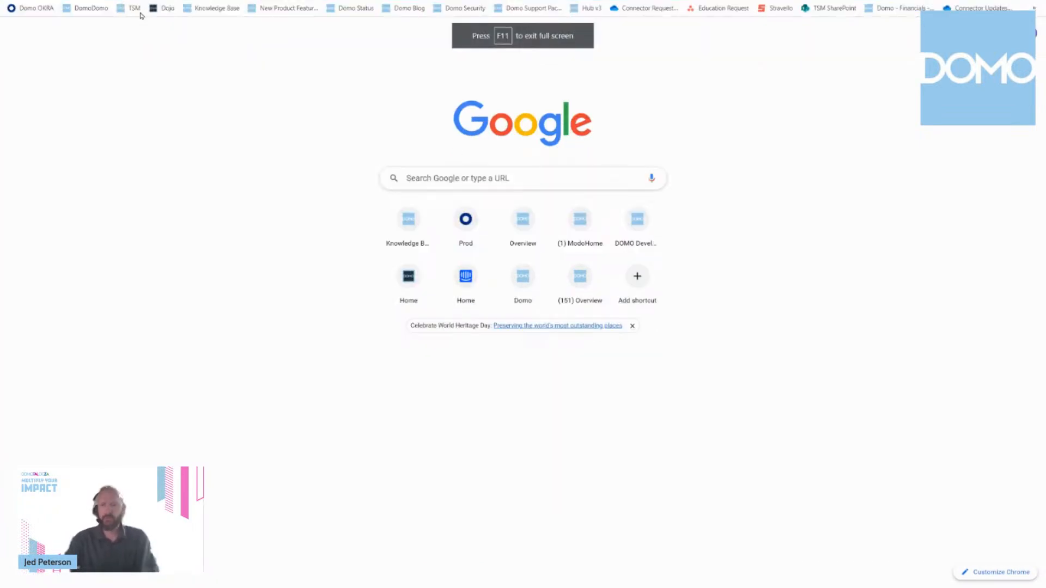
Step: Exit full screen and open the Microsoft Azure portal at portal.azure.com
key("F11")
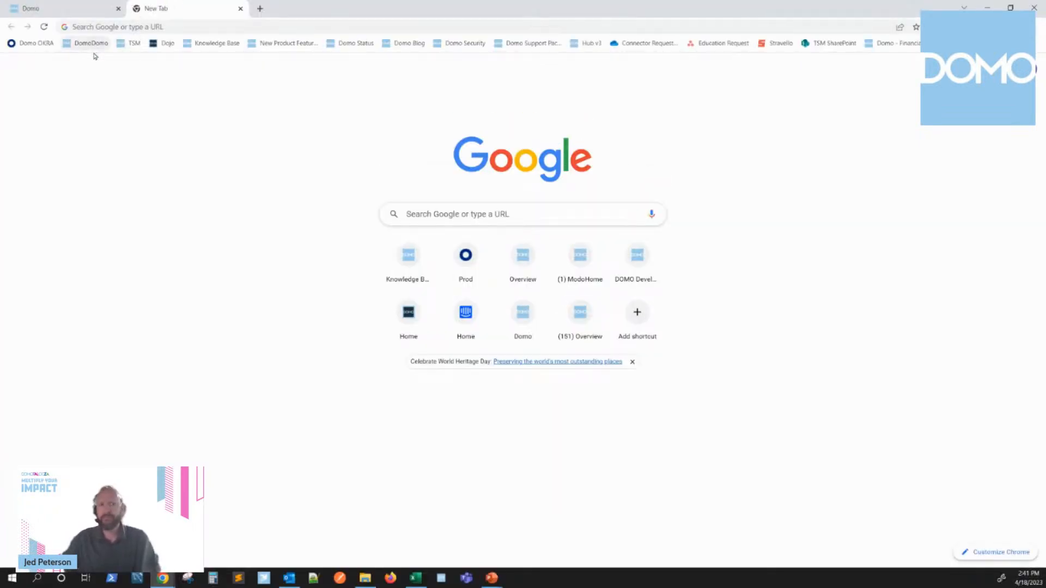
left_click(113, 32)
type("portal")
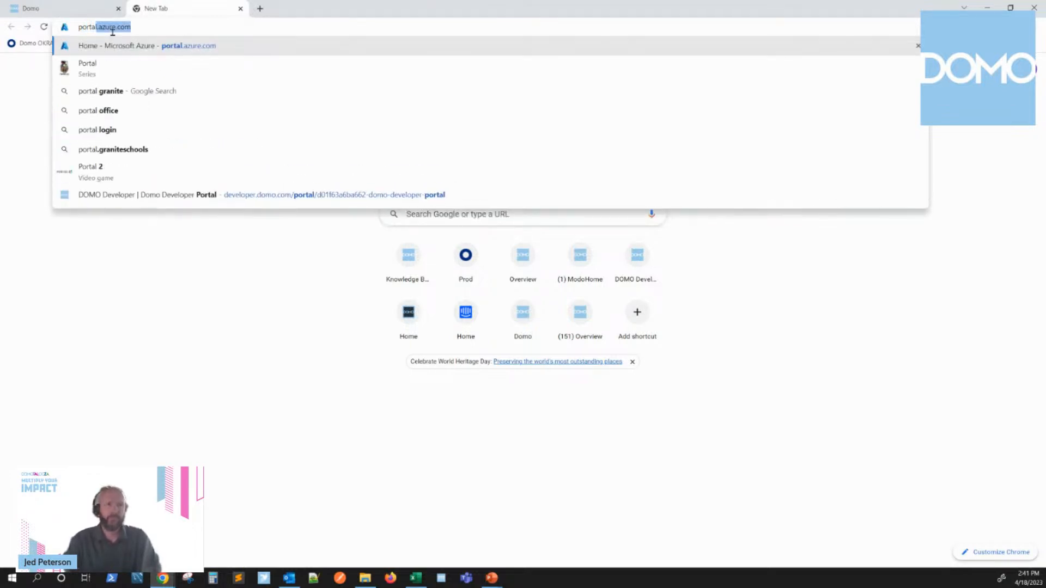
key("Return")
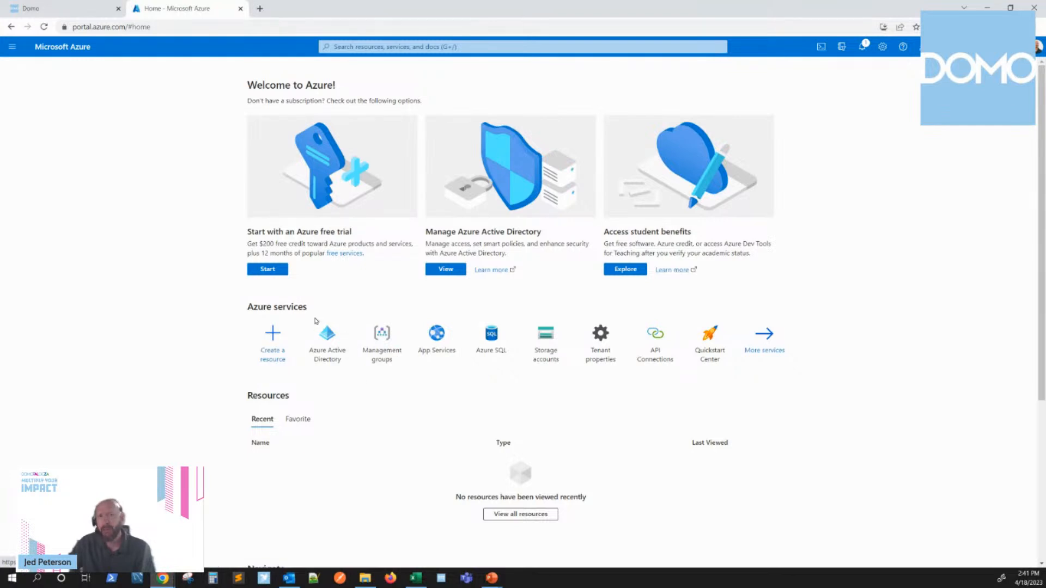
Step: Open the app registrations of Azure Active Directory from the full list of Azure services
left_click(778, 339)
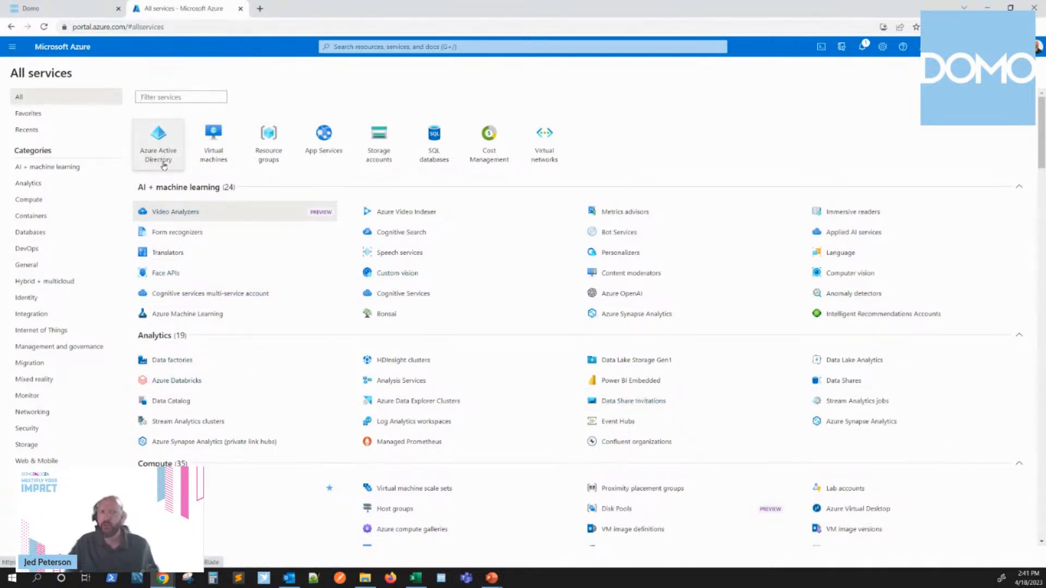
left_click(164, 155)
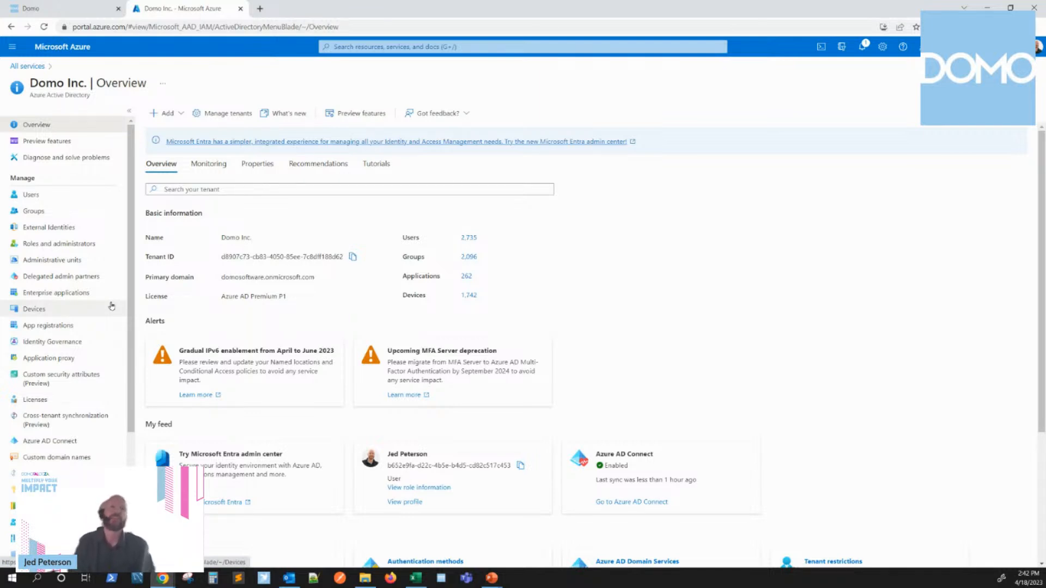
left_click(66, 327)
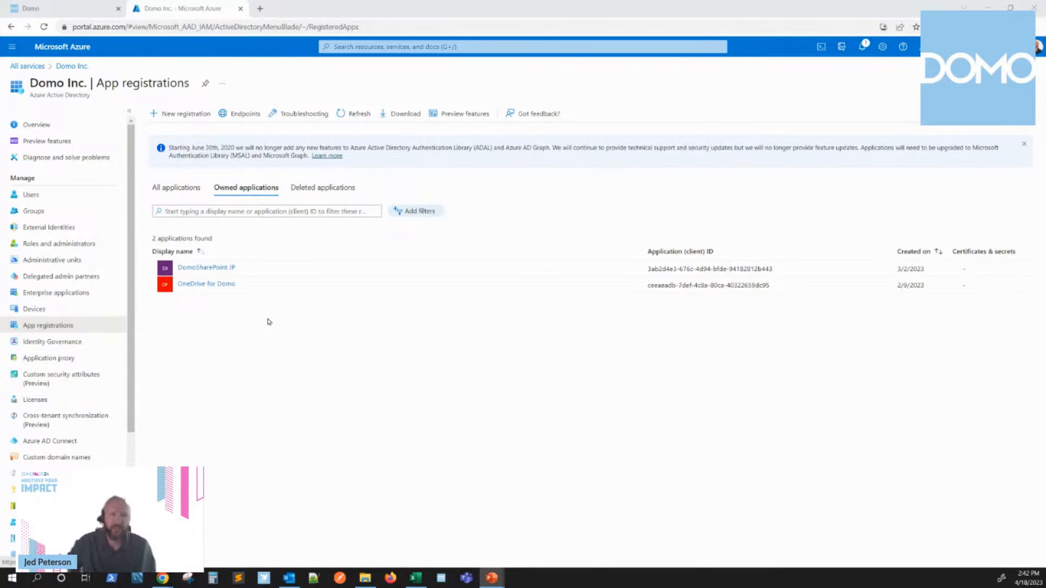
Step: Start a new app registration and name the application "SharePoint Connection to Domo"
key("ctrl+plus")
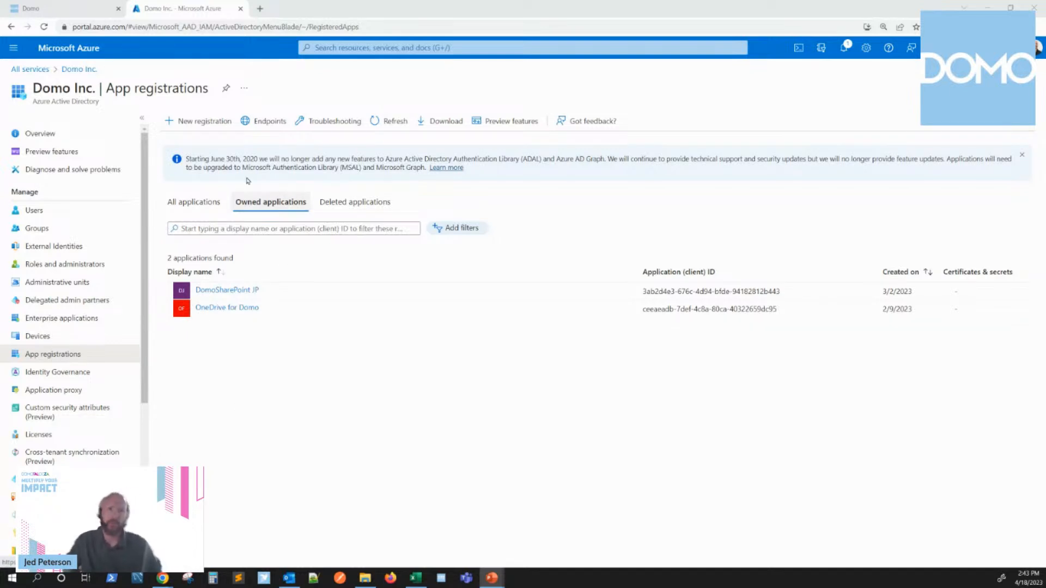
left_click(205, 127)
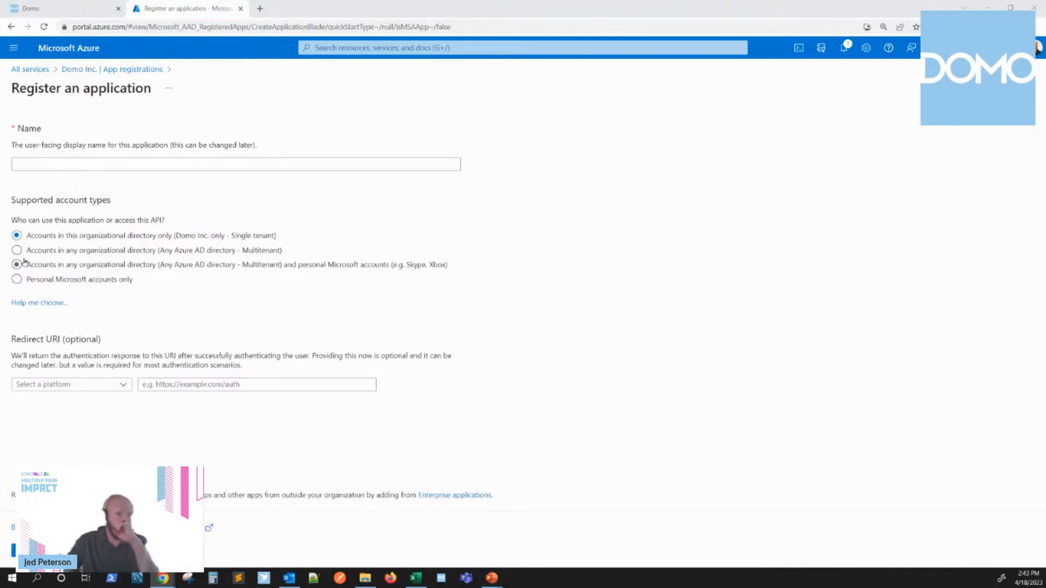
left_click(156, 163)
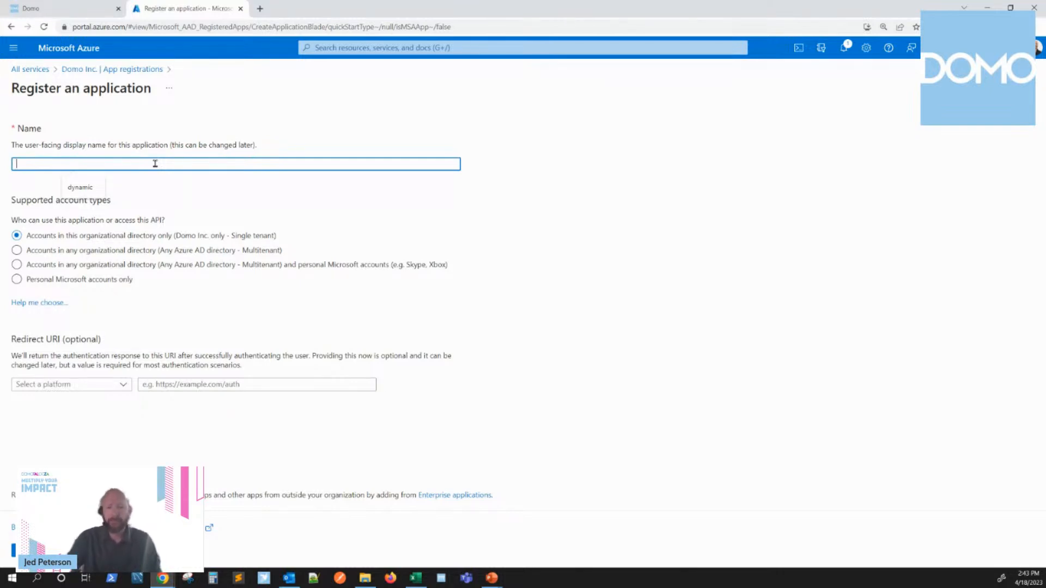
type("SharePi")
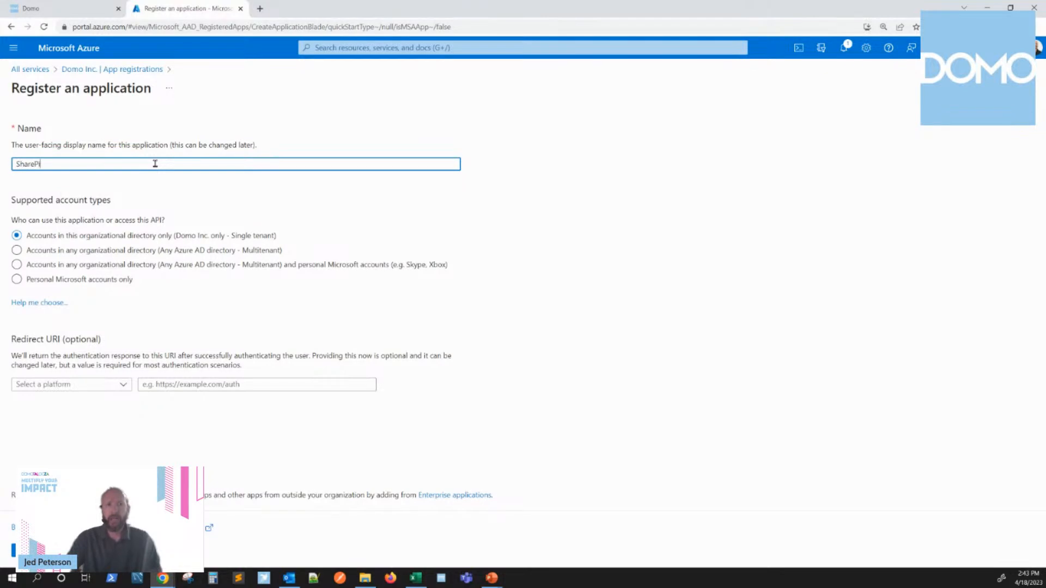
key("BackSpace")
type("oint")
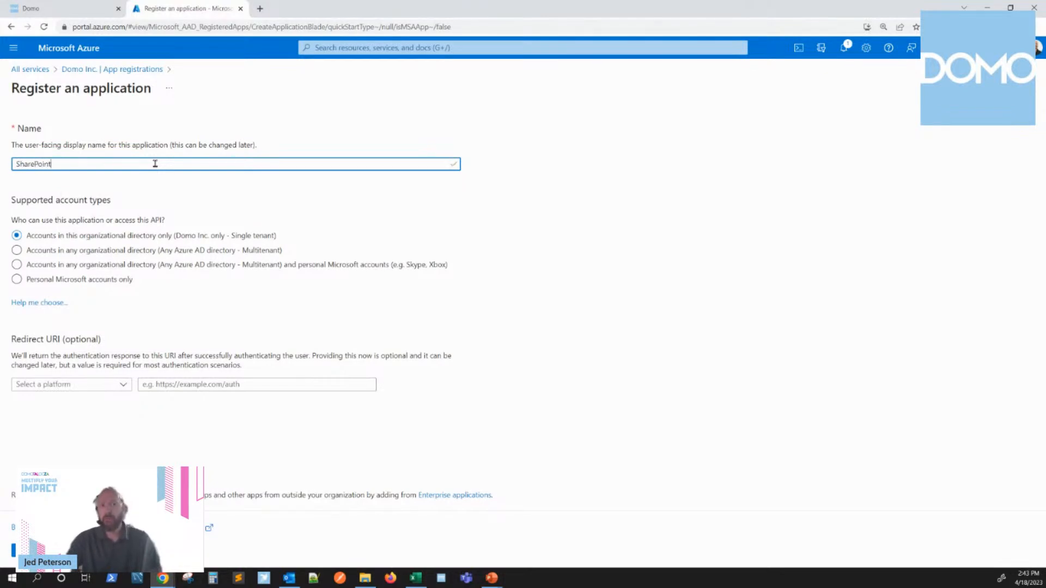
type(" Co")
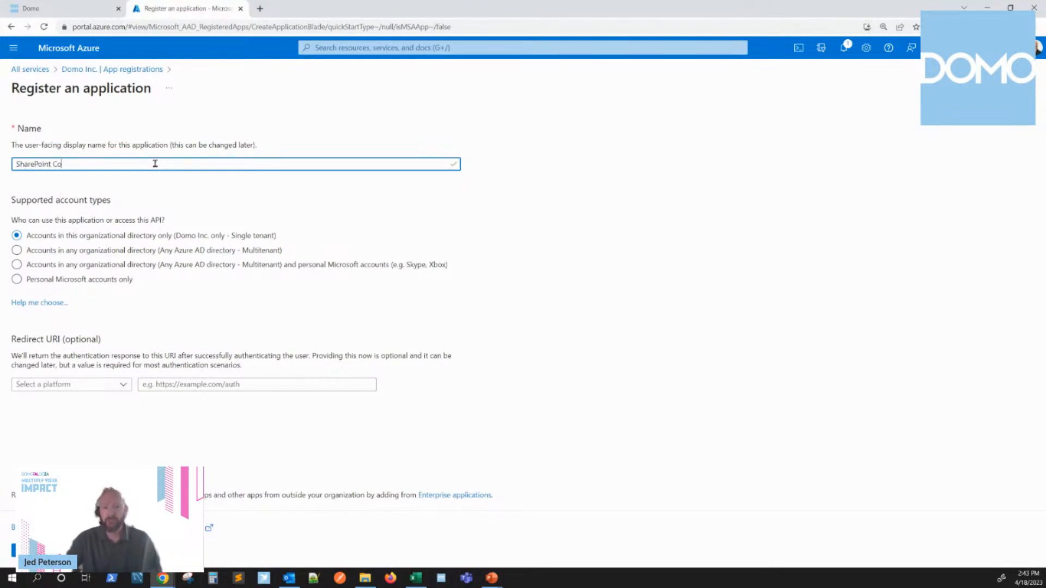
type("nnection to Domo")
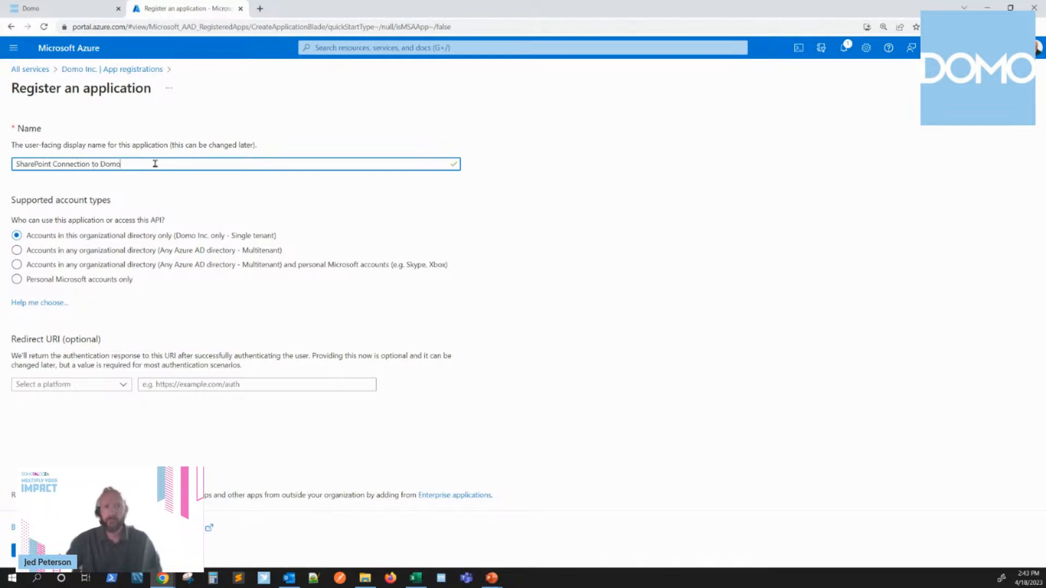
Step: Set the supported account types to any organizational directory (Multitenant) and the redirect URI platform to Web
left_click(234, 266)
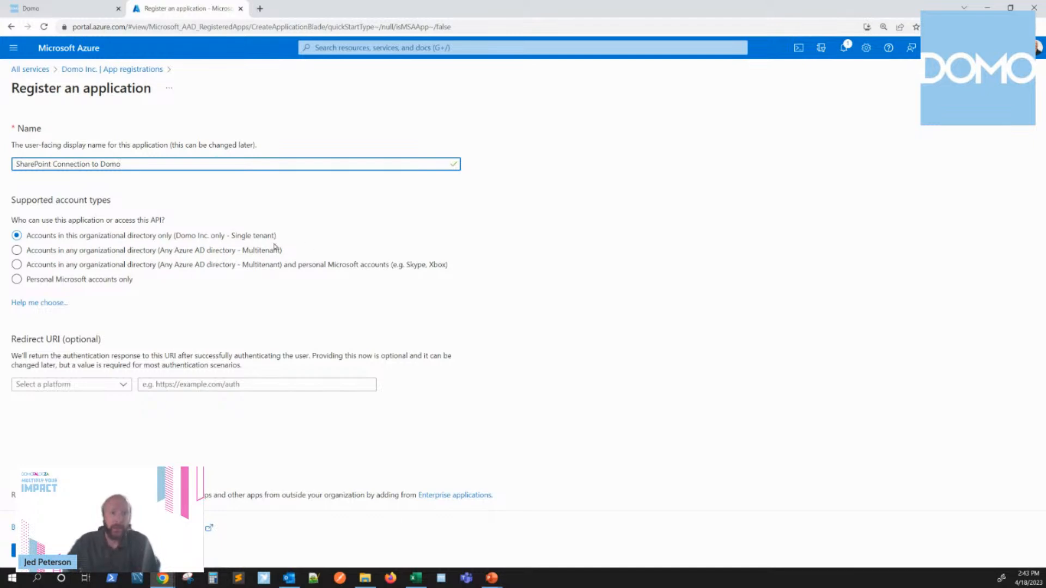
left_click(65, 253)
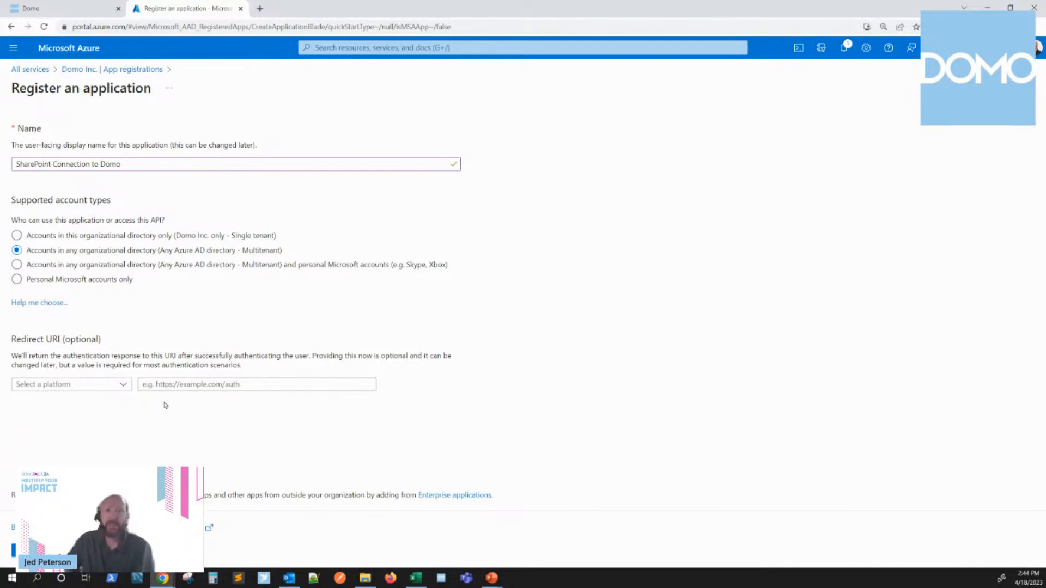
left_click(120, 388)
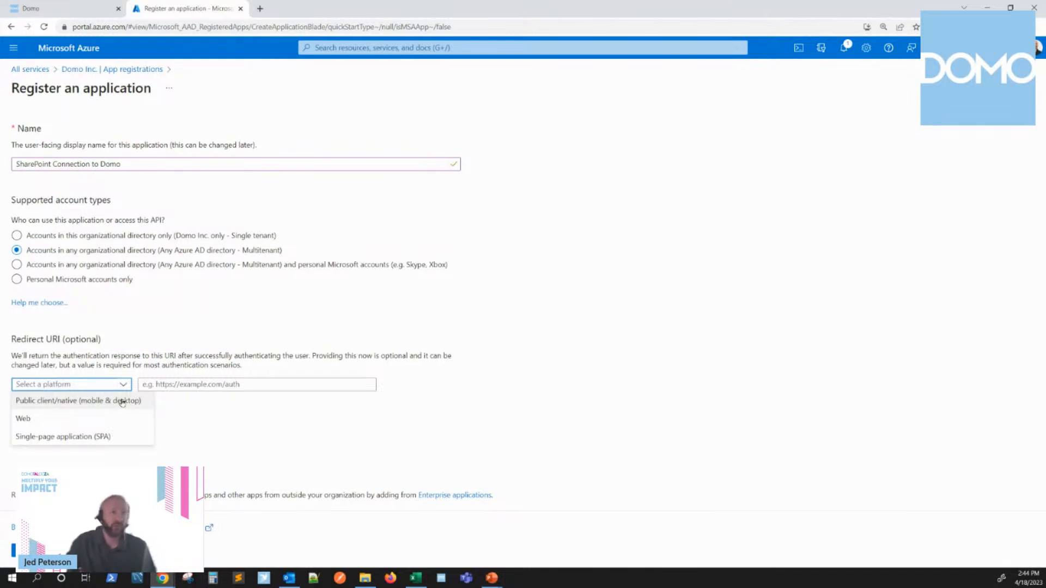
left_click(110, 424)
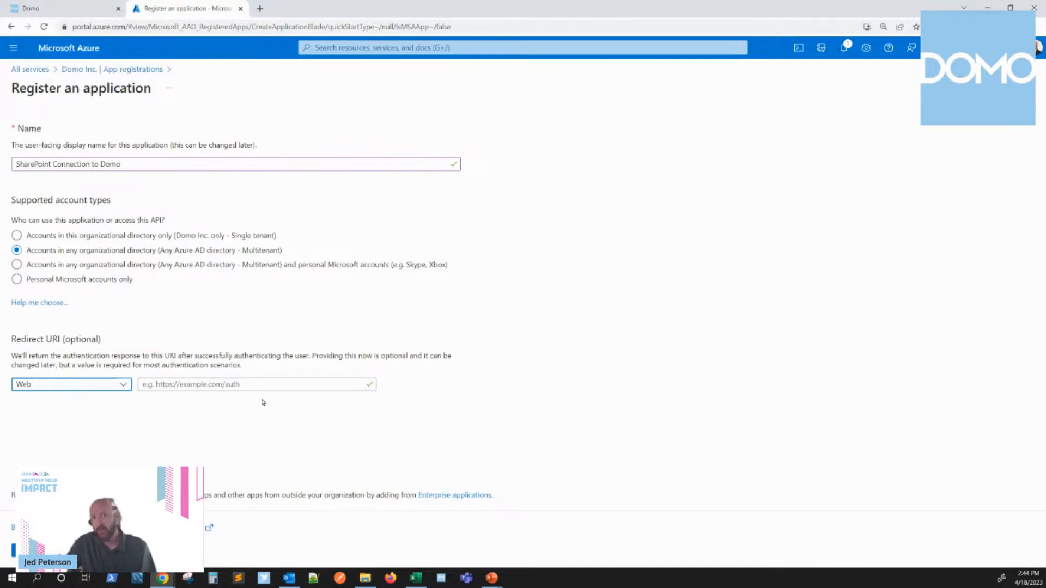
Step: Switch to Domo and open the Knowledge Base from the Domo Central help site
left_click(81, 10)
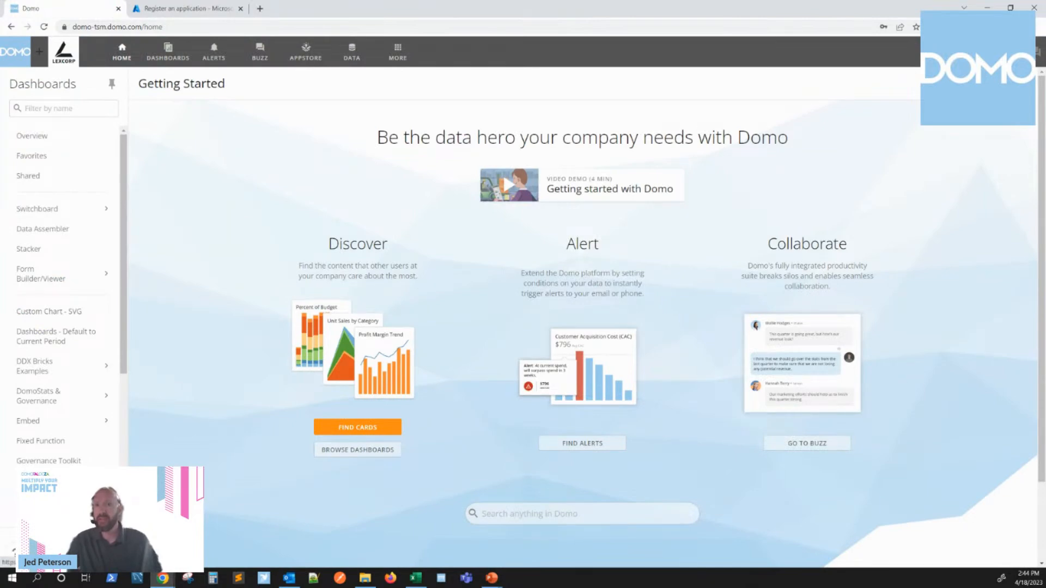
left_click(504, 191)
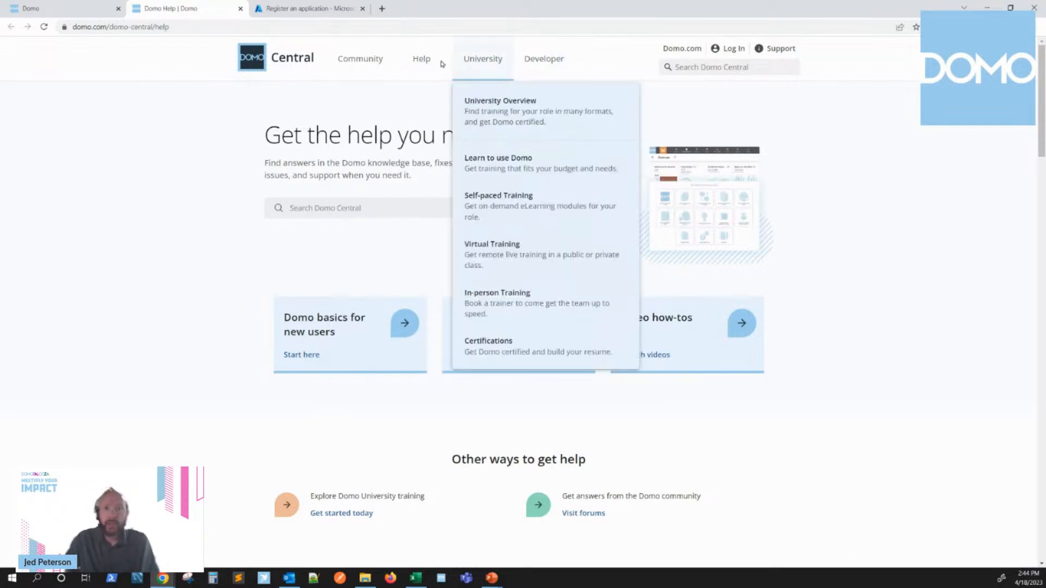
mouse_move(431, 61)
left_click(377, 103)
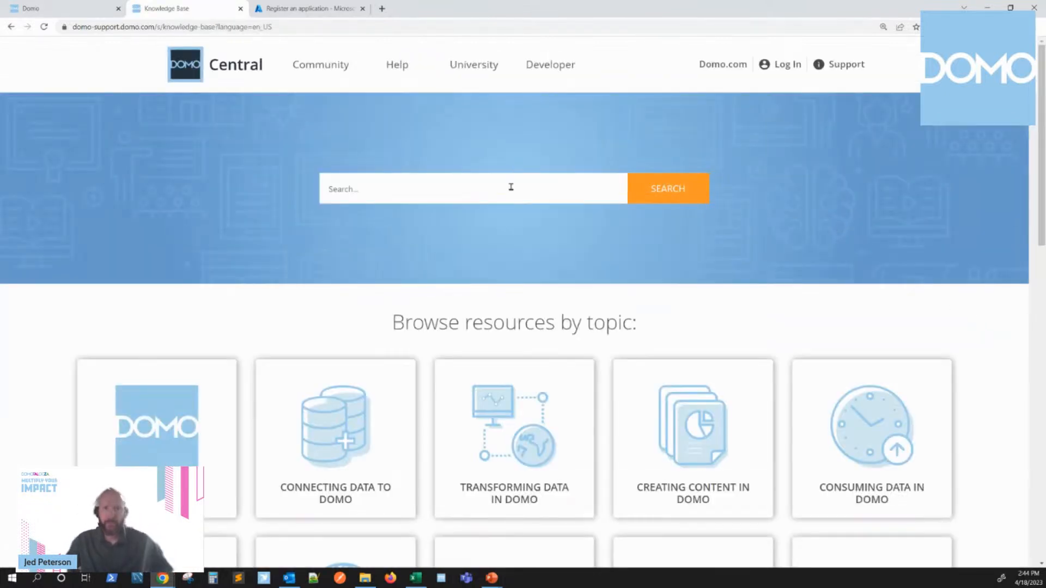
Step: Search the knowledge base for "Sharepoint rest" and open the Microsoft Sharepoint Online REST Connector article
left_click(508, 188)
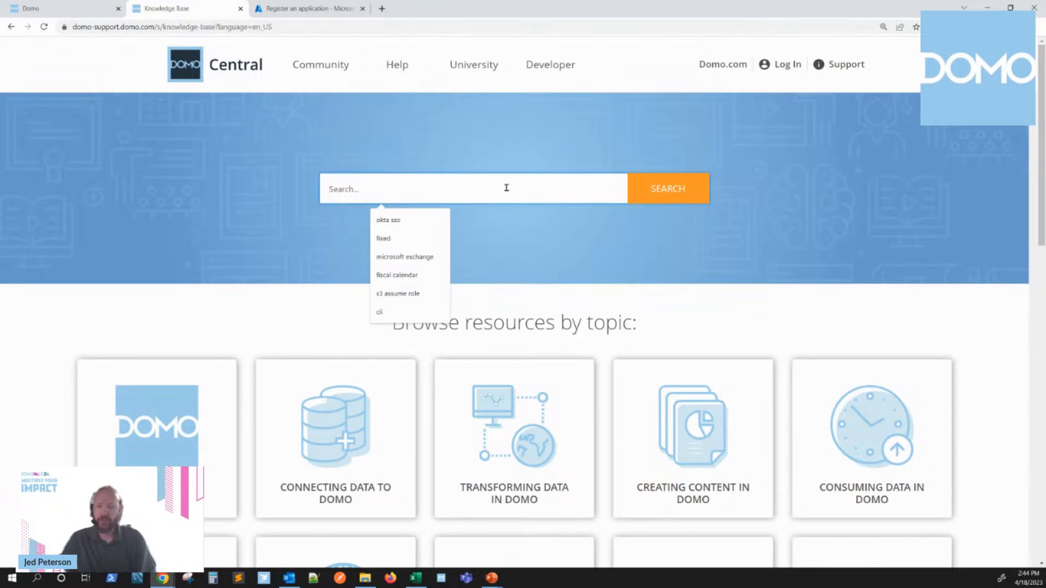
type("Sharepoint r")
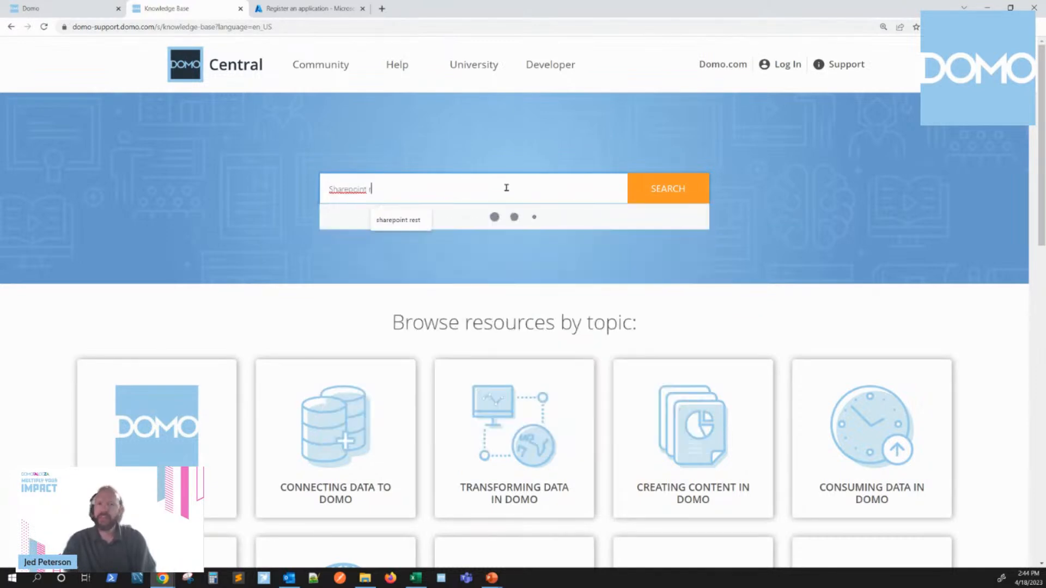
type("est")
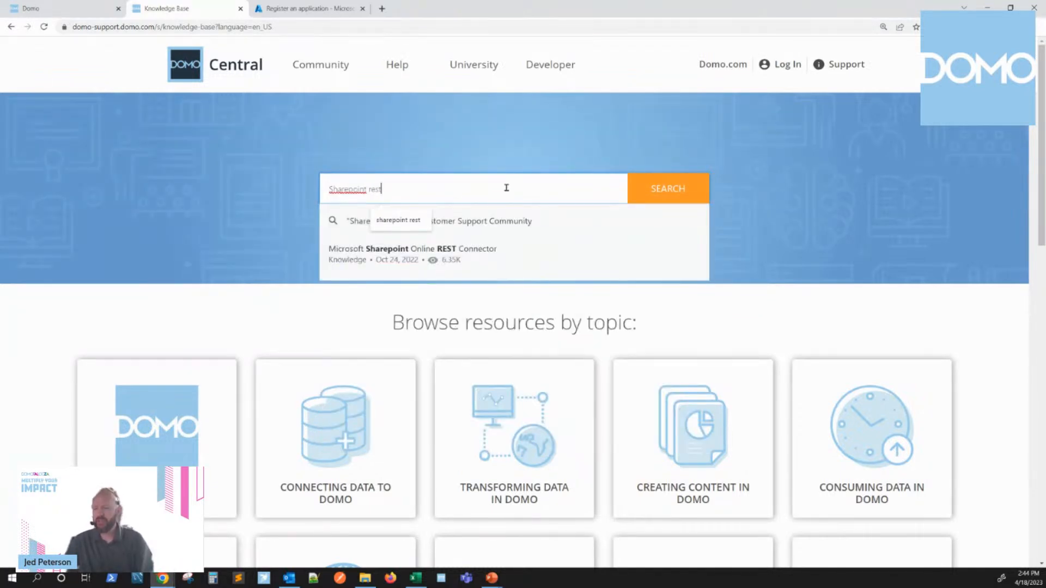
key("Return")
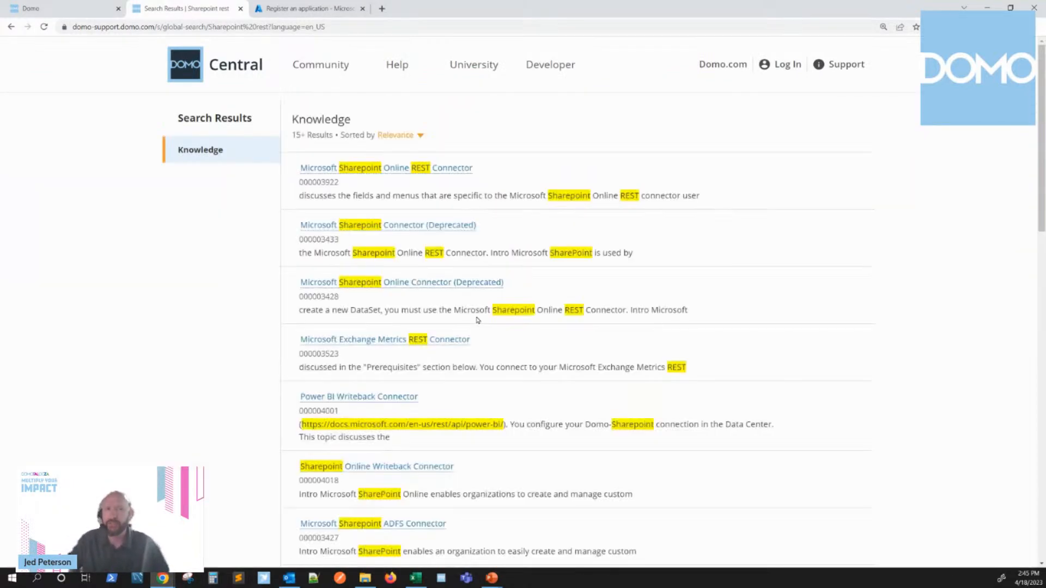
left_click(392, 170)
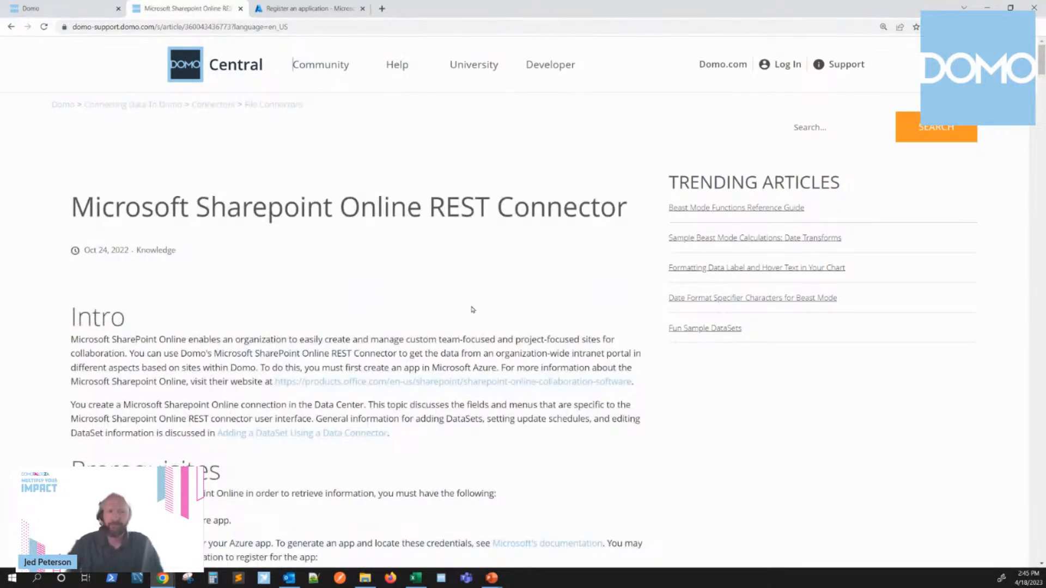
Step: Select and copy the Domo Re-direct URL from the article's Prerequisites section
scroll(473, 305, "down", 4)
scroll(473, 301, "down", 2)
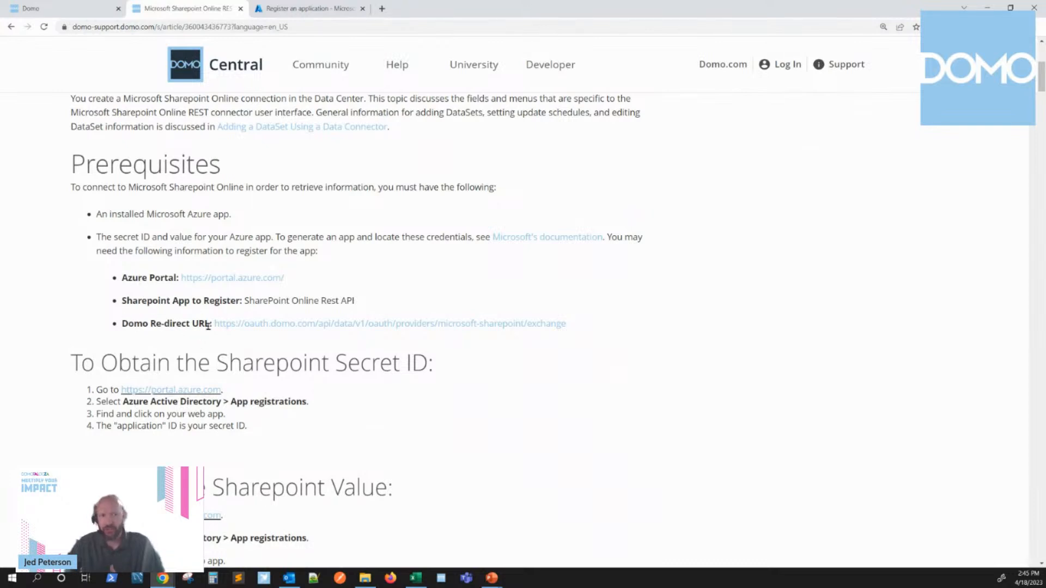
left_click_drag(212, 324, 573, 325)
key("ctrl+c")
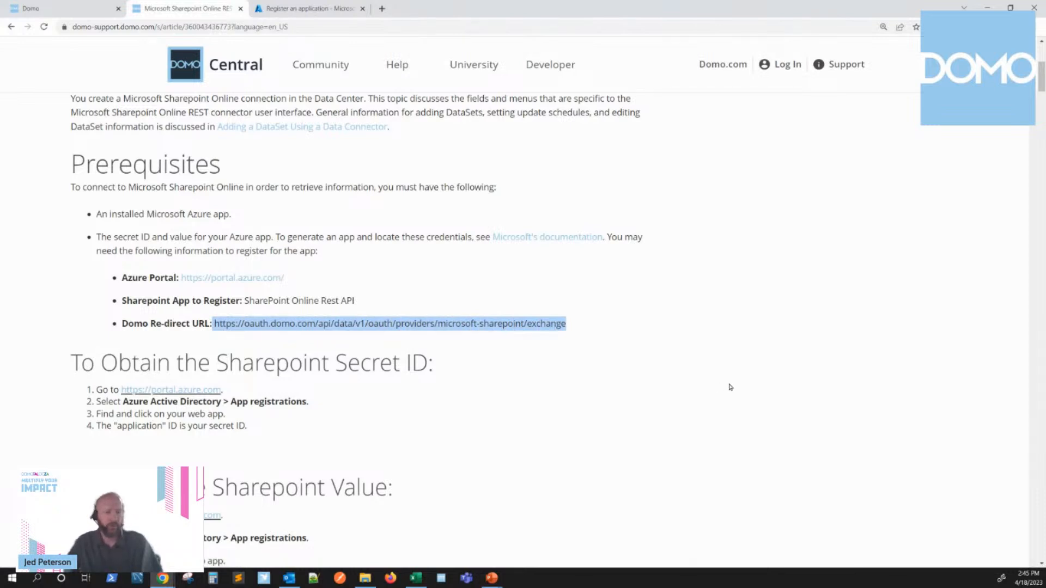
Step: Switch back to the Azure registration form and try to paste the copied Domo URL as the redirect URI
left_click(325, 8)
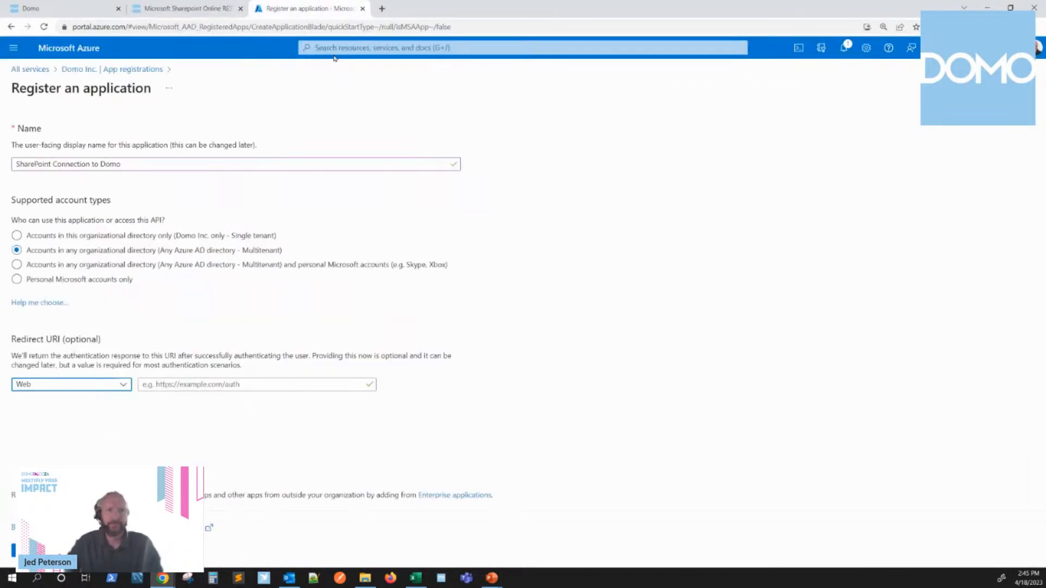
left_click(253, 385)
key("ctrl+v")
left_click(552, 407)
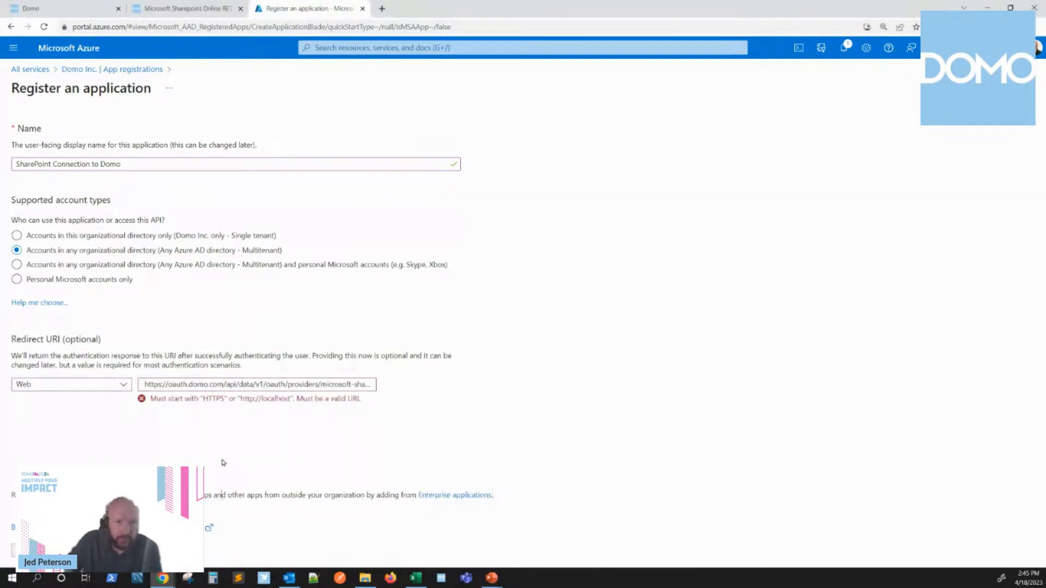
Step: Check the pasted redirect URI through to its end, and clear it from the form
left_click(274, 384)
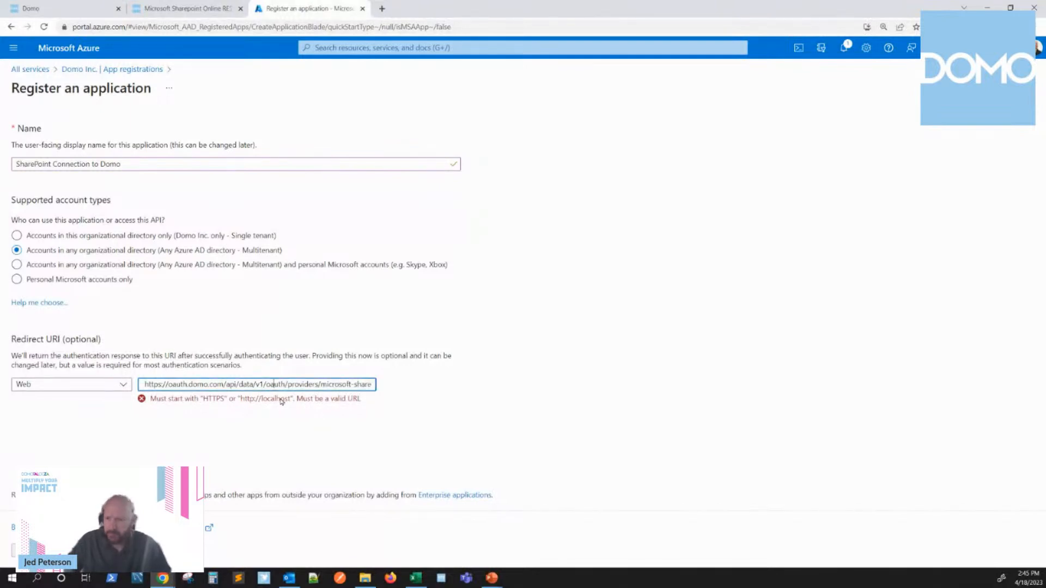
key("End")
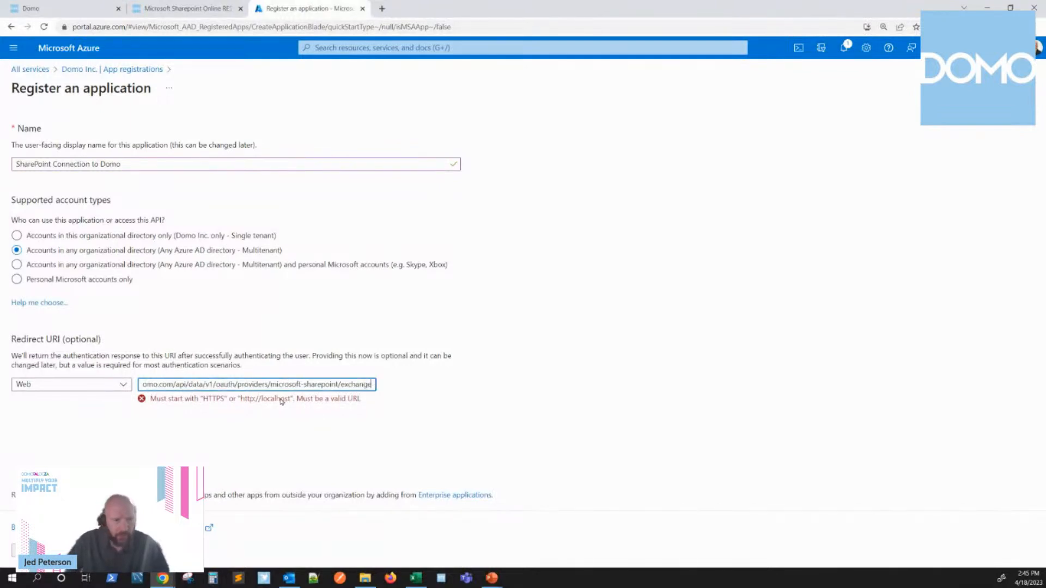
left_click(281, 401)
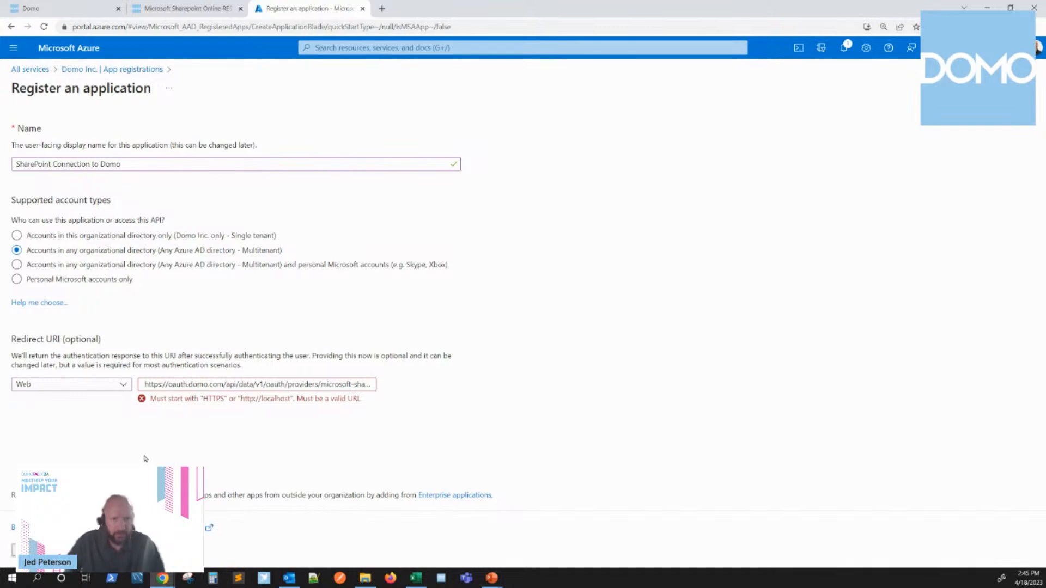
triple_click(191, 385)
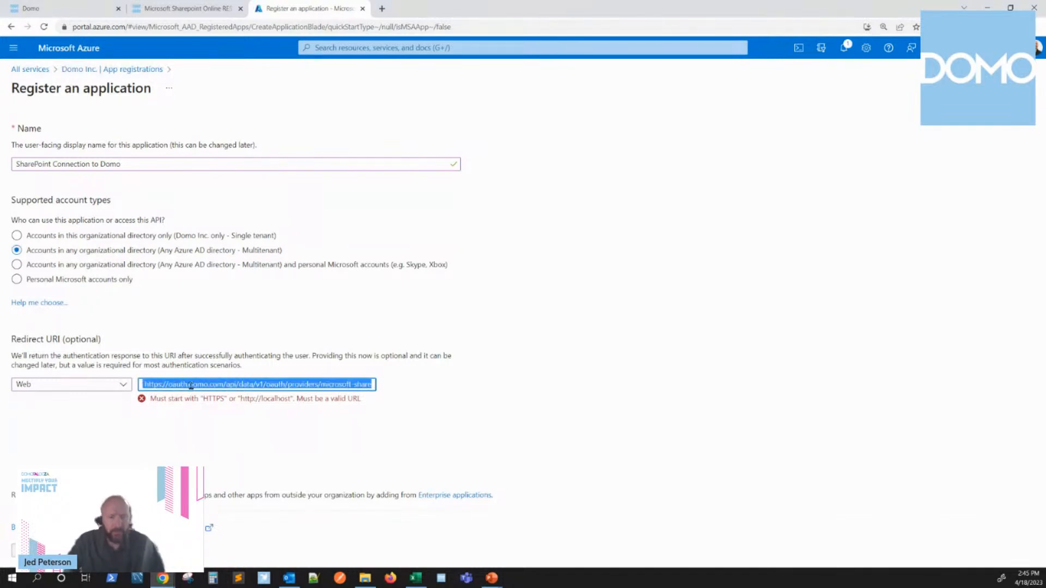
key("End")
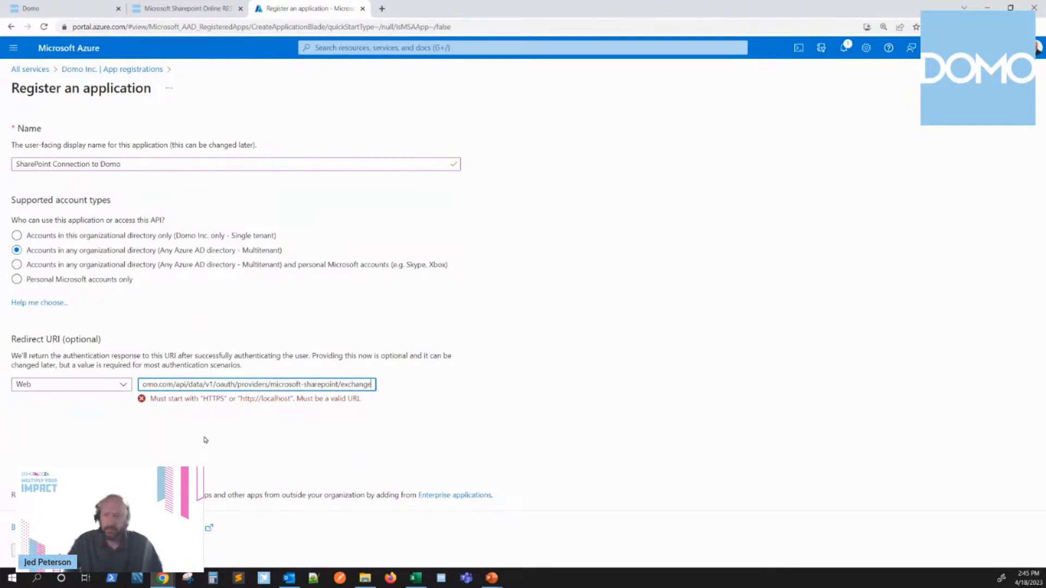
key("ctrl+a")
key("BackSpace")
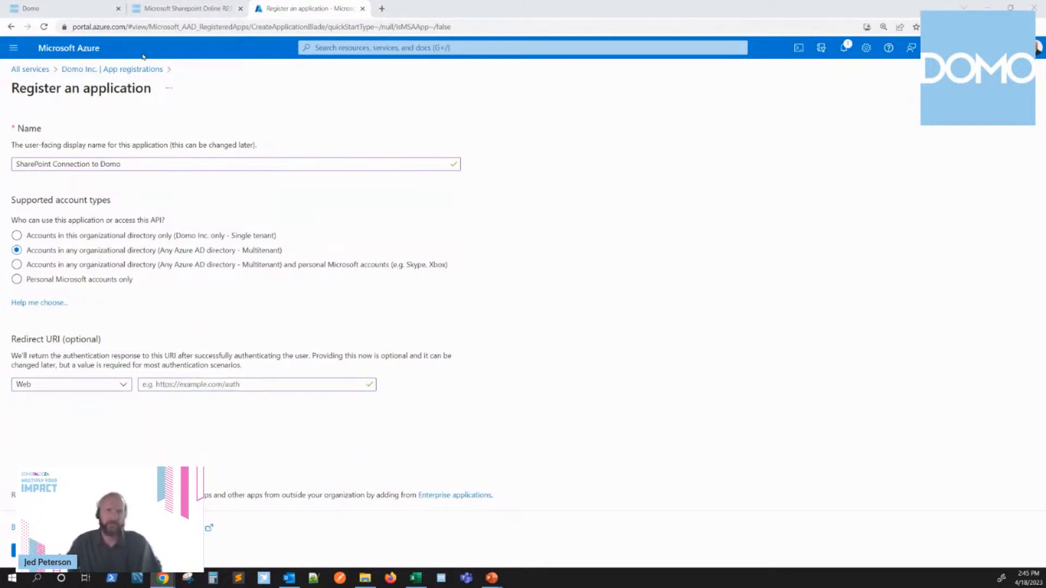
Step: Return to the Microsoft Sharepoint Online REST Connector article and copy the Domo Re-direct URL text again
left_click(173, 10)
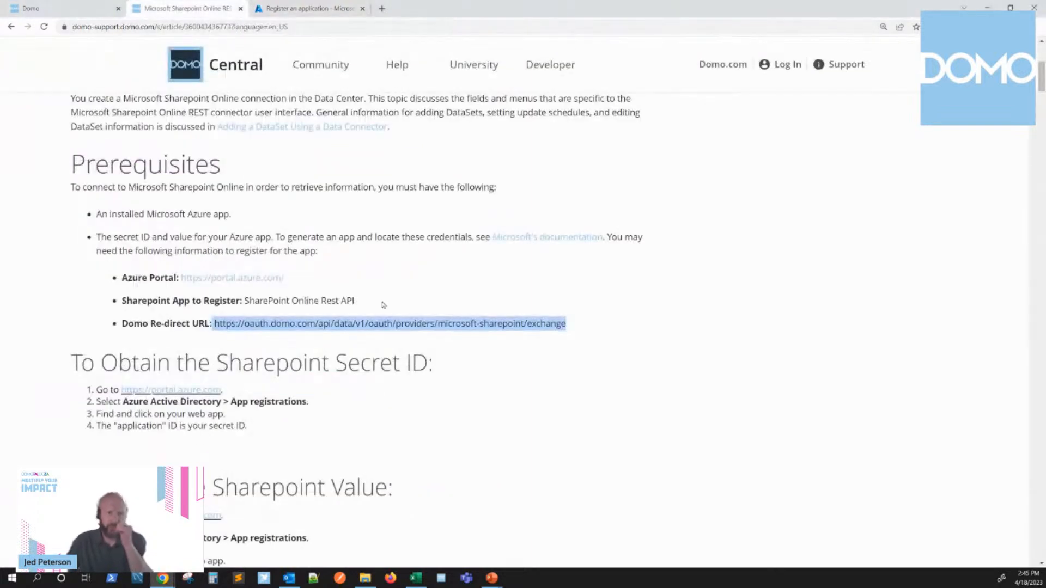
right_click(413, 324)
left_click(453, 385)
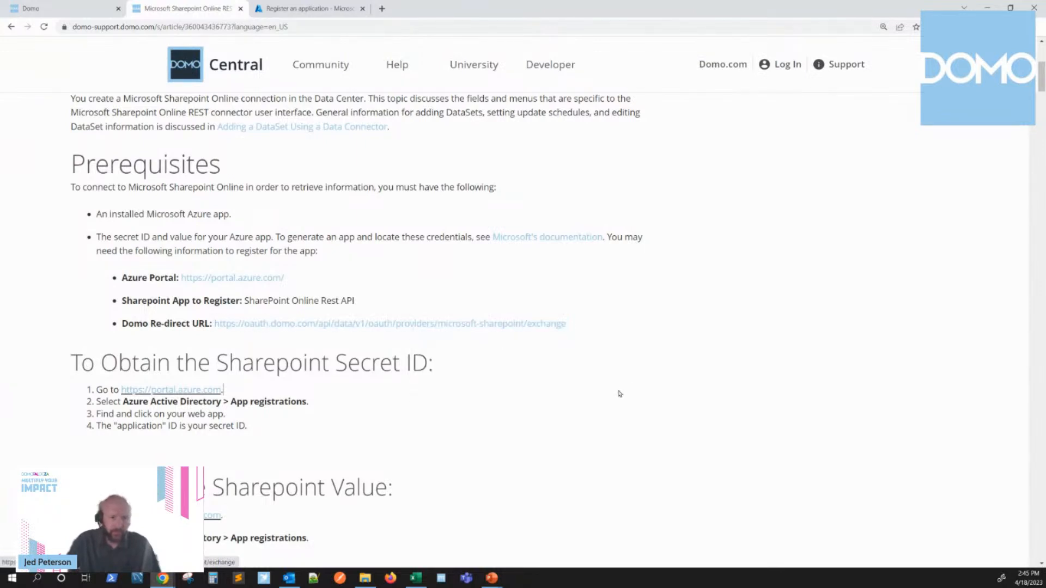
left_click_drag(576, 331, 213, 321)
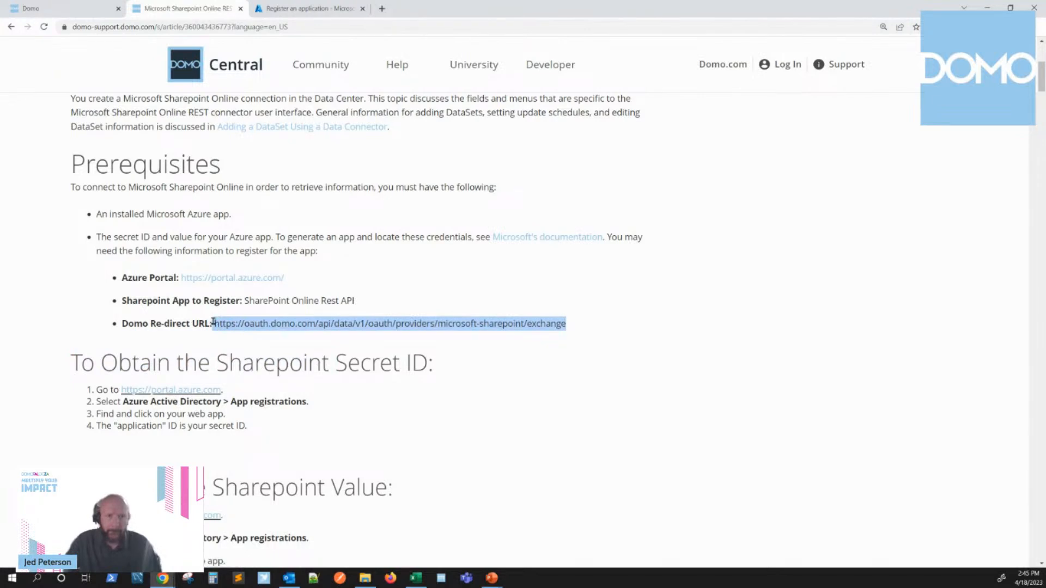
right_click(226, 326)
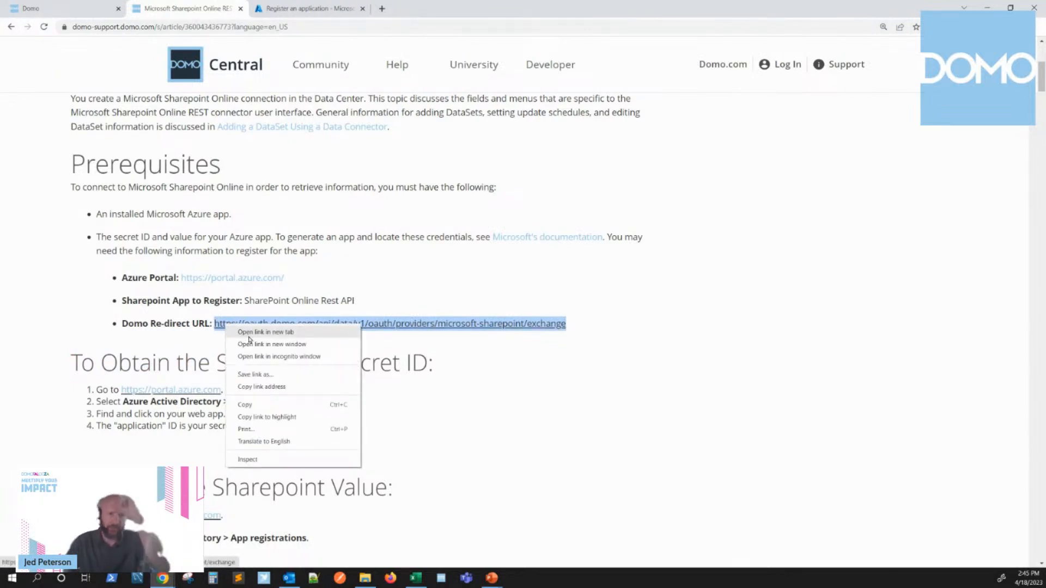
left_click(286, 405)
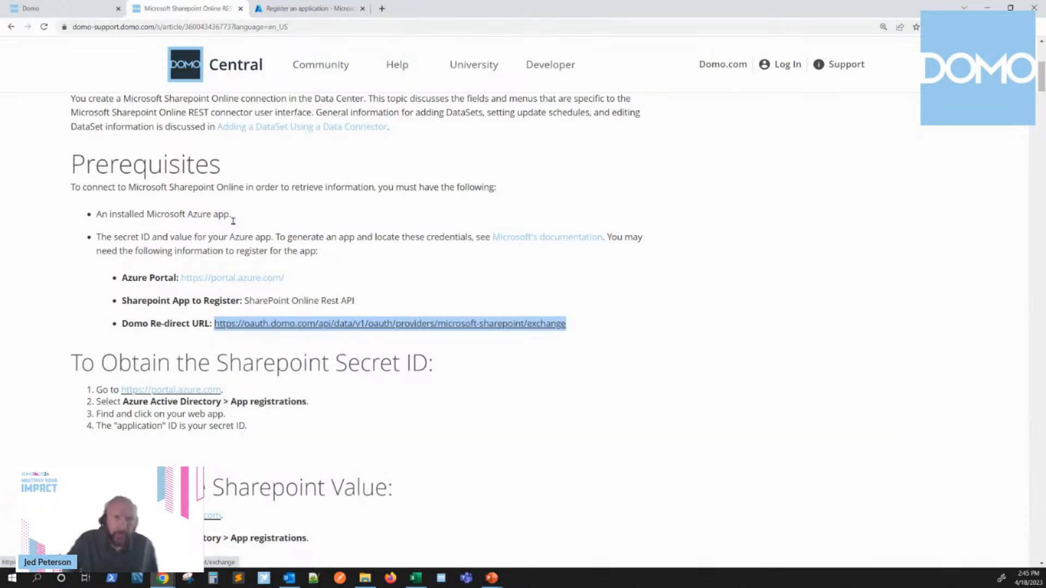
Step: Switch to the Azure registration form, paste the copied Domo URL as the Web redirect URI, and register the application
left_click(303, 9)
key("ctrl+v")
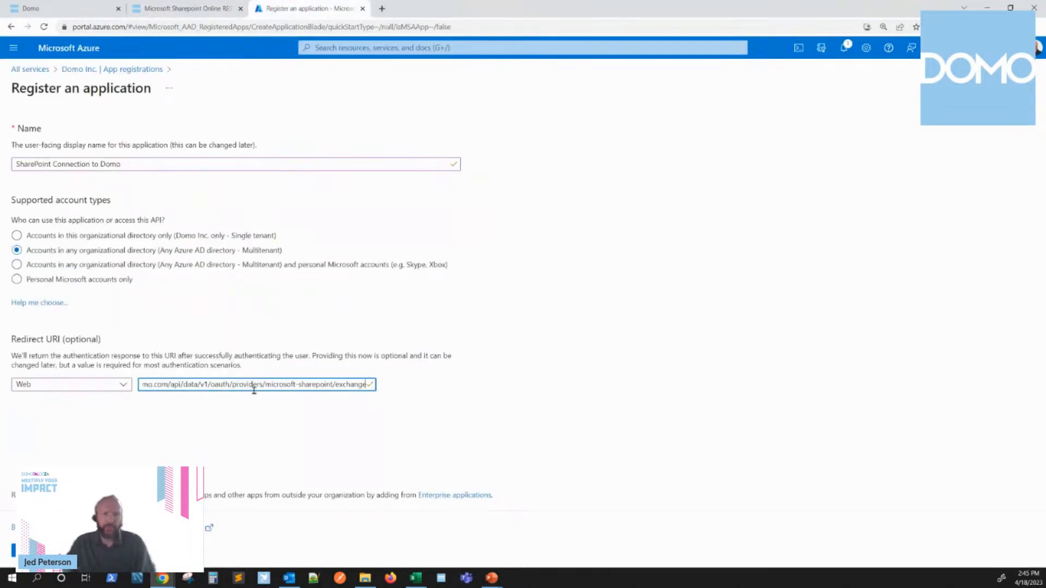
key("Tab")
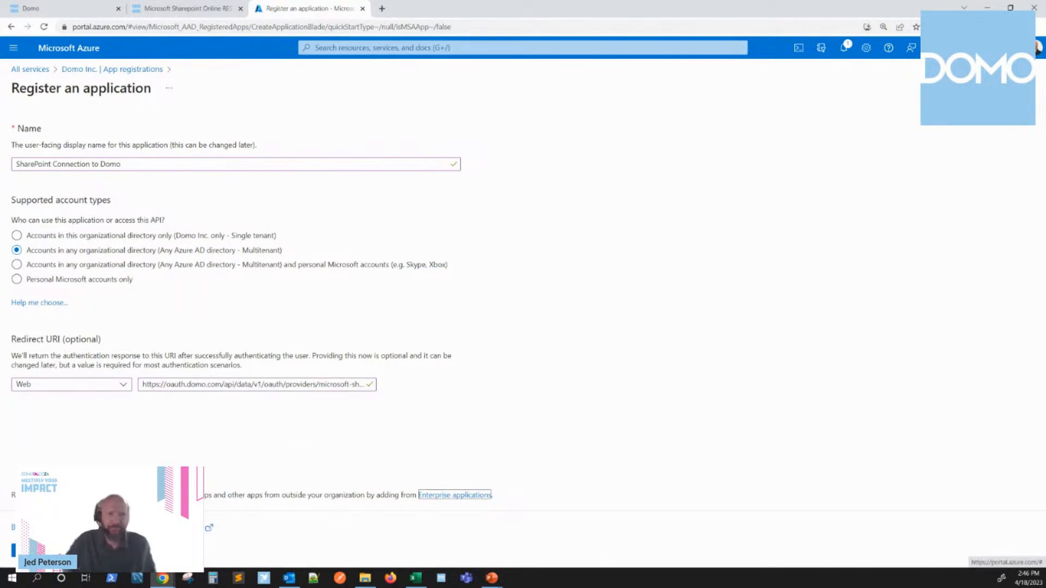
left_click(34, 551)
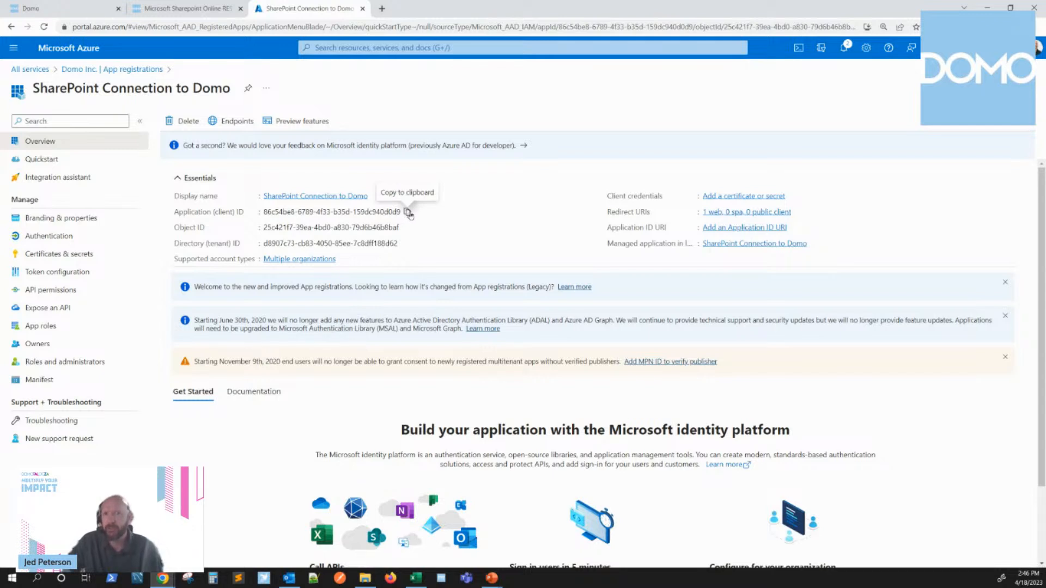
Step: Copy the registered application's Application (client) ID and open its API permissions
left_click(408, 214)
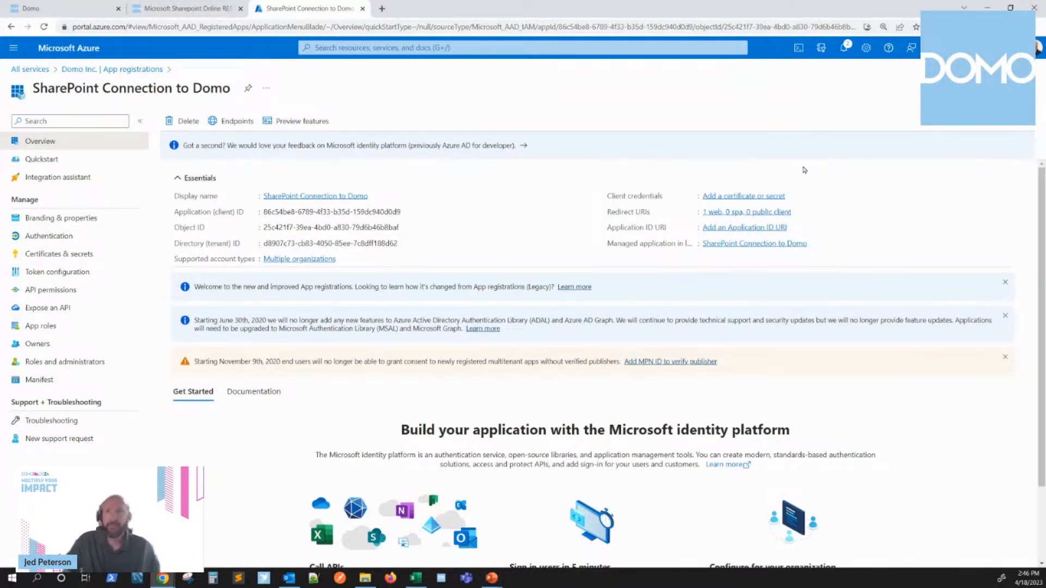
left_click(65, 290)
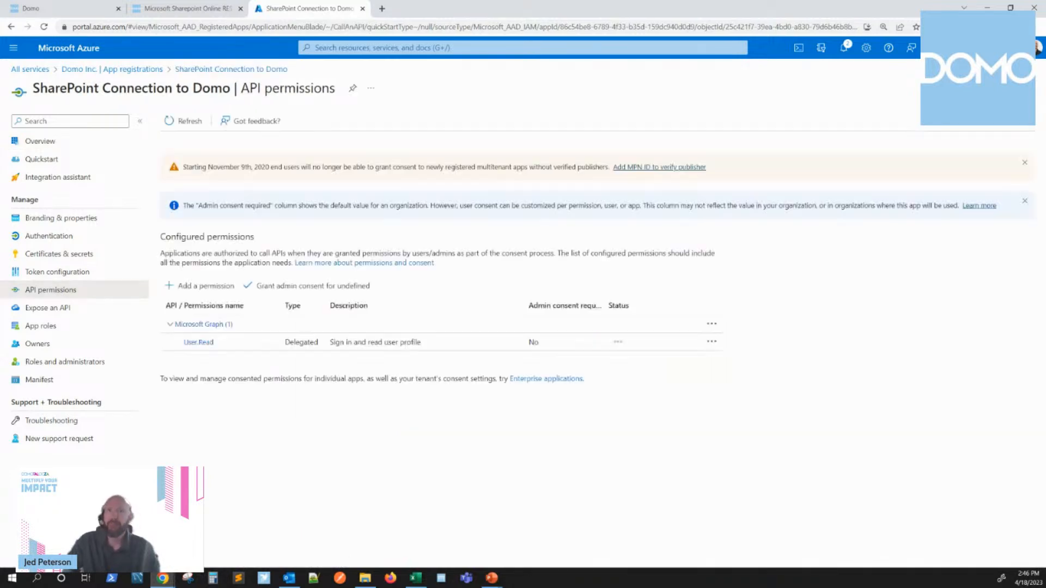
Step: Review the API permissions required for the SharePoint connection in the Domo connector article, through to the configured permissions list in step 10
left_click(185, 8)
scroll(415, 326, "down", 20)
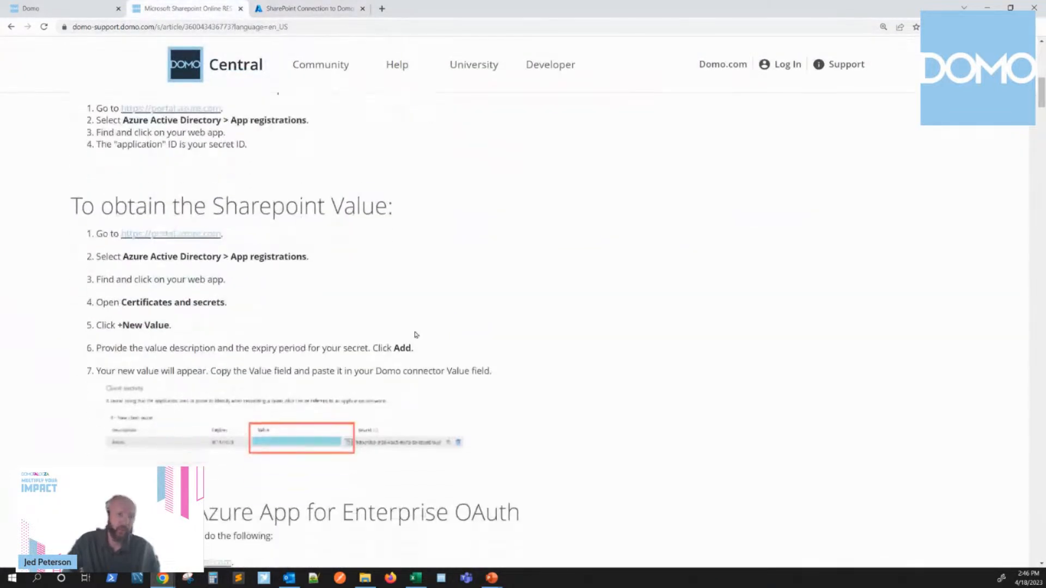
scroll(413, 344, "down", 15)
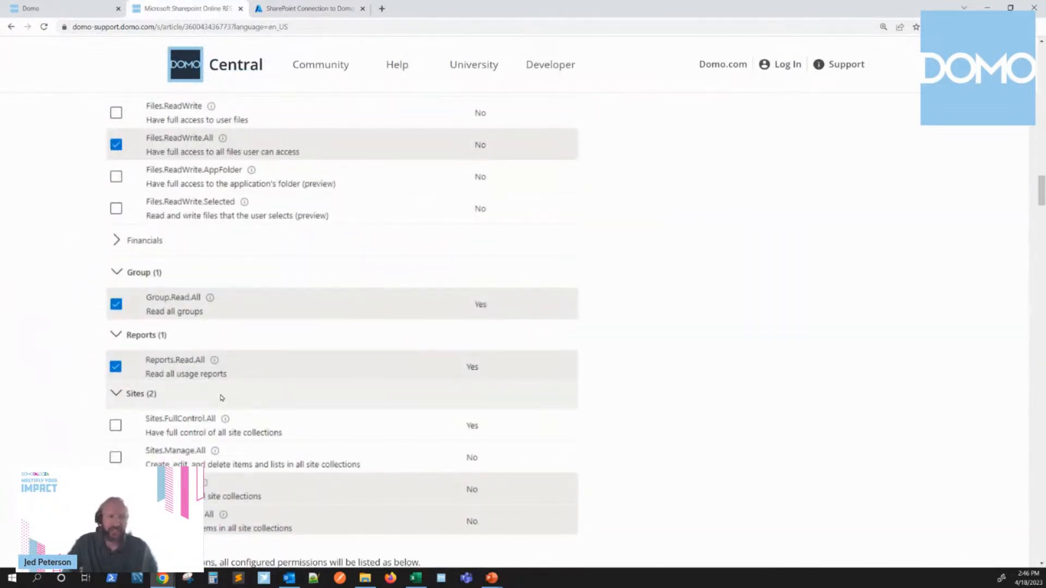
scroll(222, 398, "down", 7)
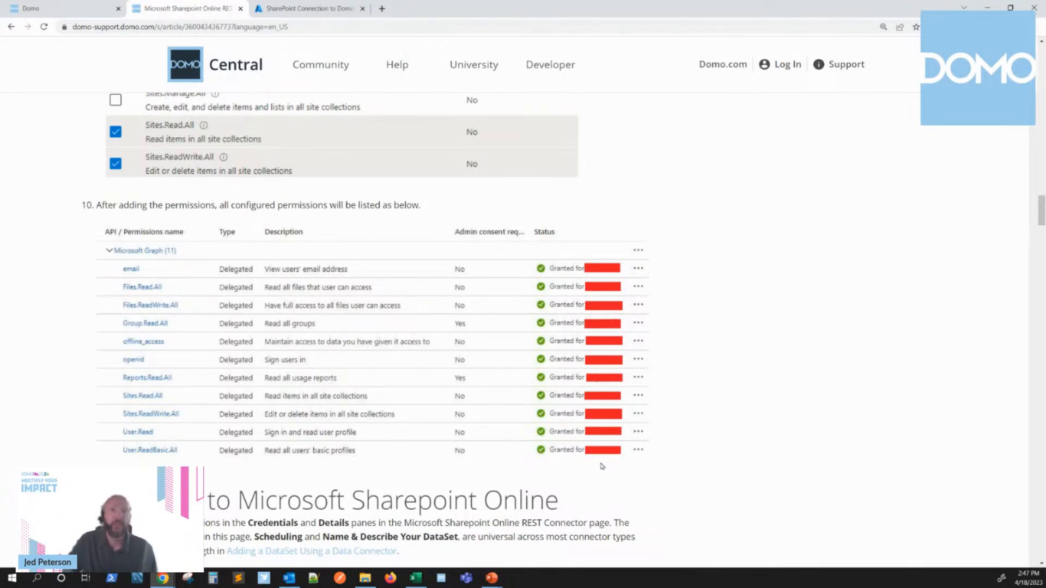
Step: Switch back to Azure and start a permission request for Microsoft Graph with delegated permissions
left_click(295, 9)
left_click(206, 286)
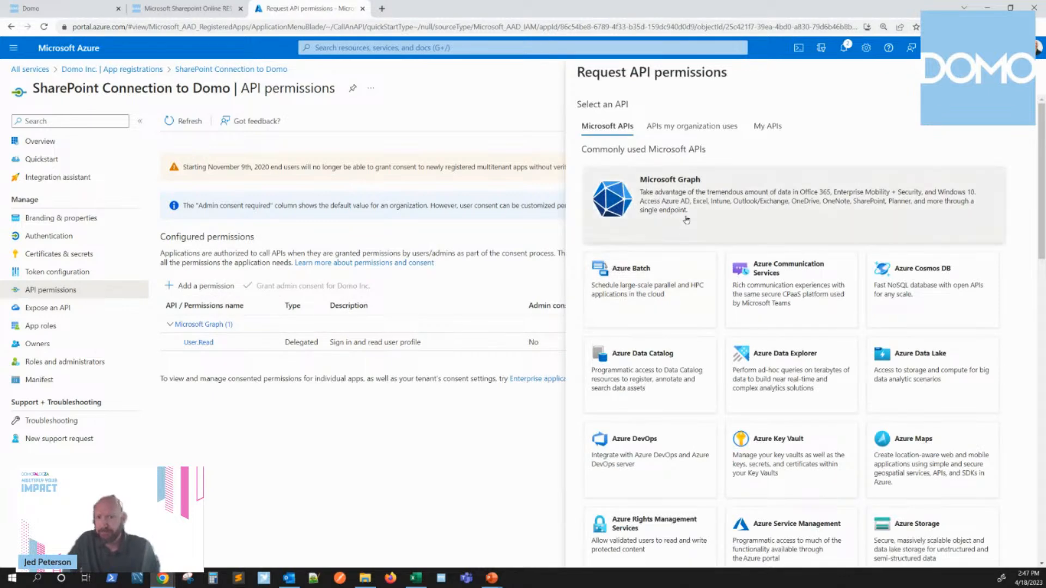
left_click(687, 218)
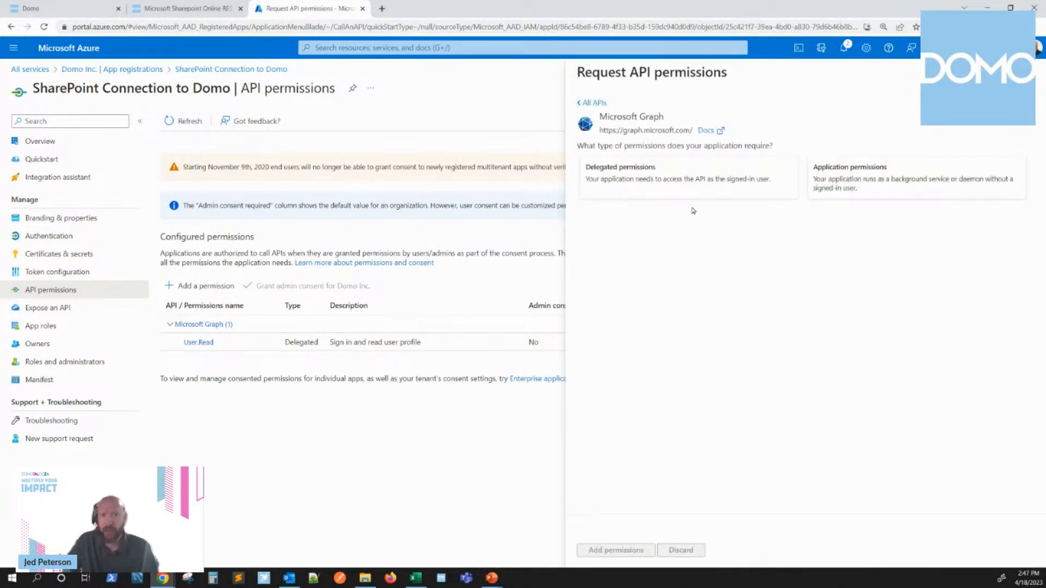
left_click(616, 187)
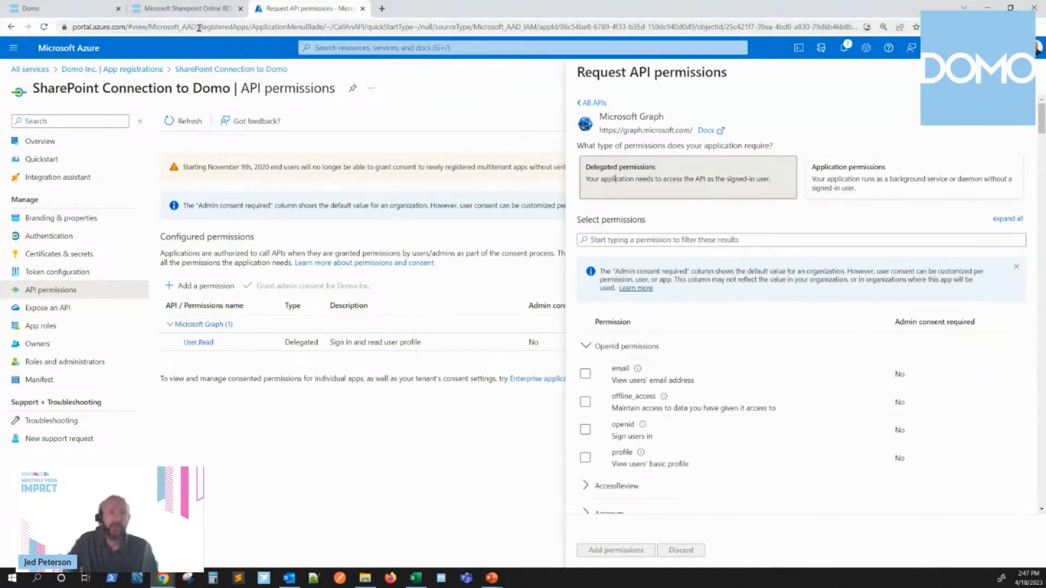
Step: Consult the article's permission list and select the email, offline_access and openid permissions under OpenId permissions in Azure
left_click(186, 9)
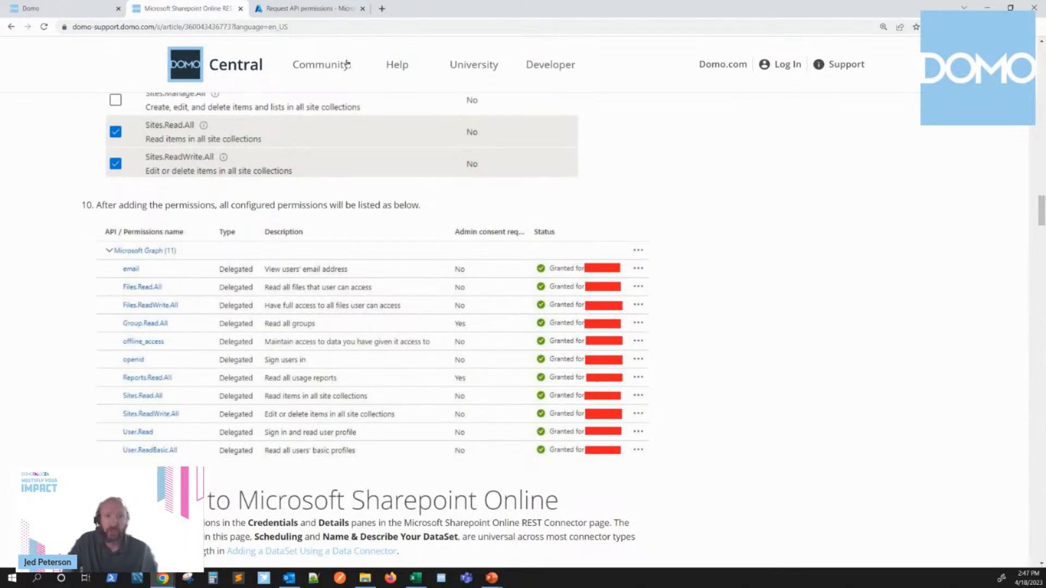
left_click(309, 9)
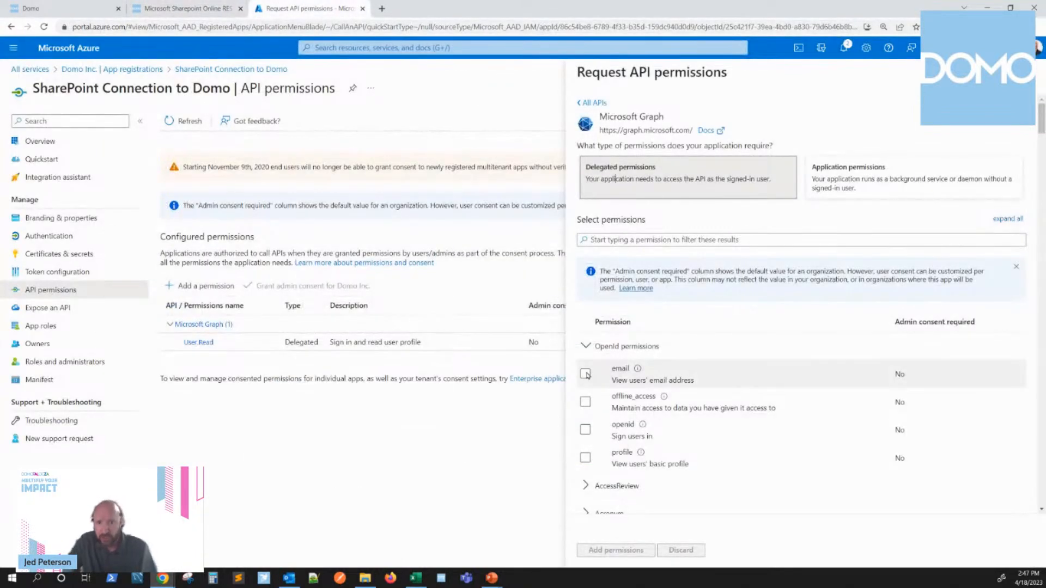
left_click(585, 374)
left_click(585, 402)
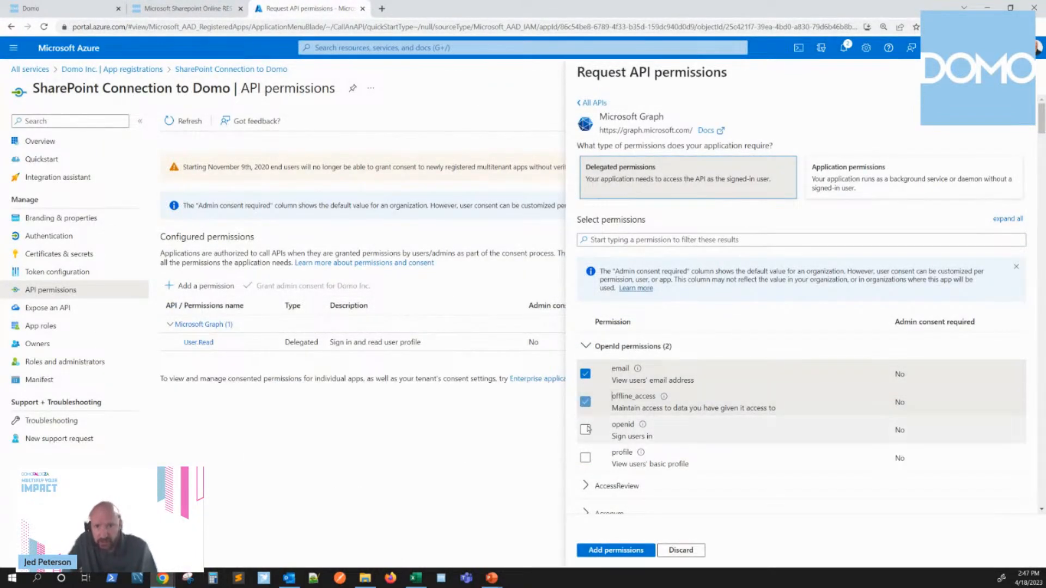
left_click(585, 429)
scroll(654, 400, "down", 3)
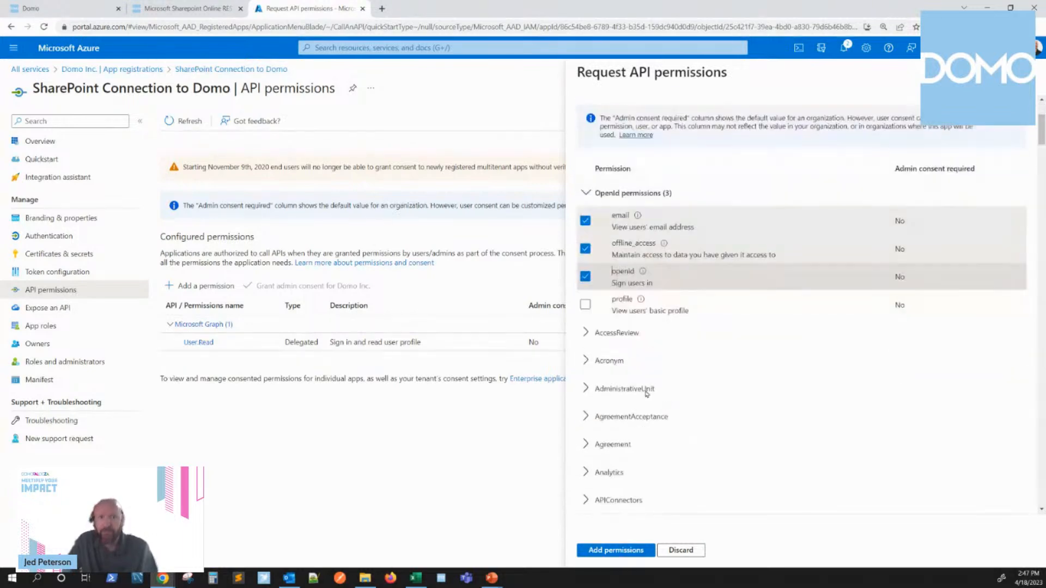
Step: Recheck the article's permission list and select Group.Read.All in the Group category of the Azure permission request
left_click(202, 8)
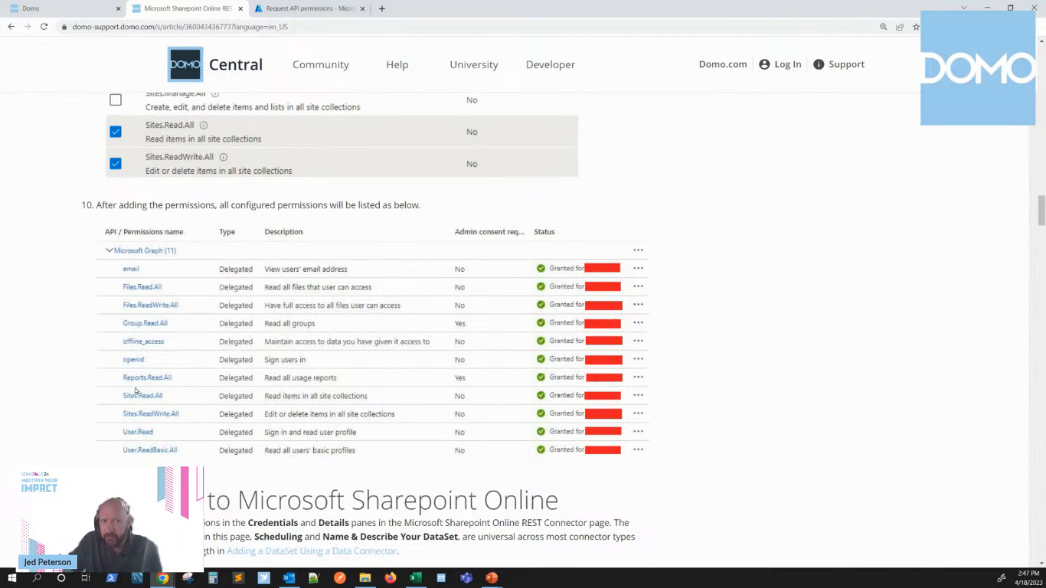
left_click(303, 9)
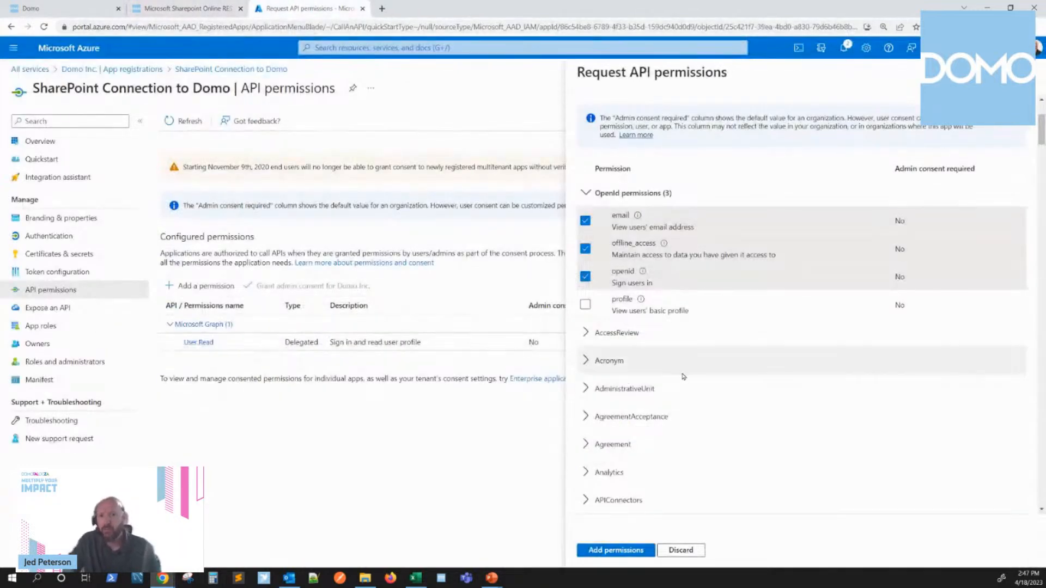
scroll(691, 376, "down", 5)
scroll(691, 376, "down", 15)
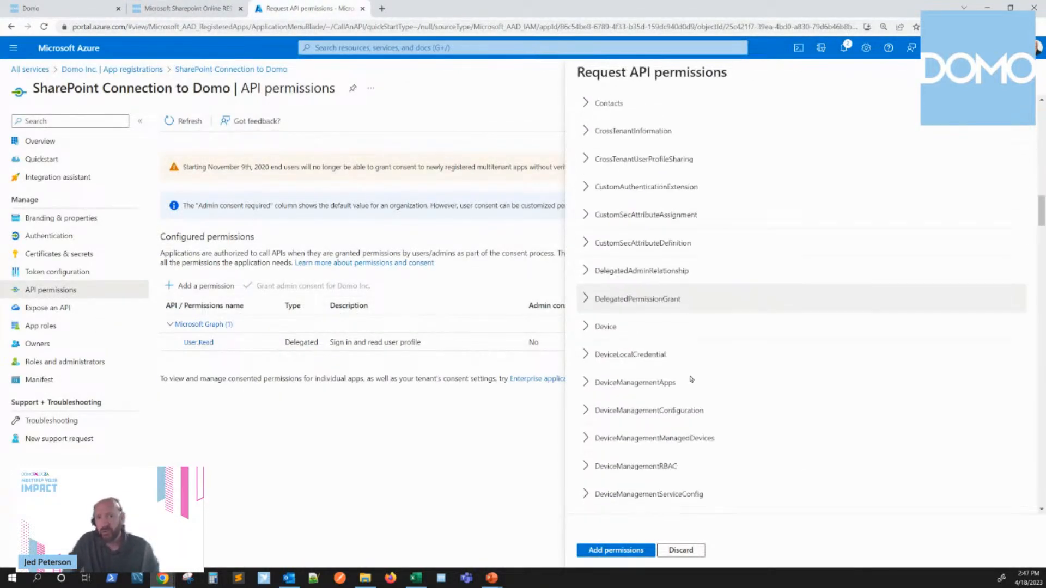
scroll(691, 378, "down", 10)
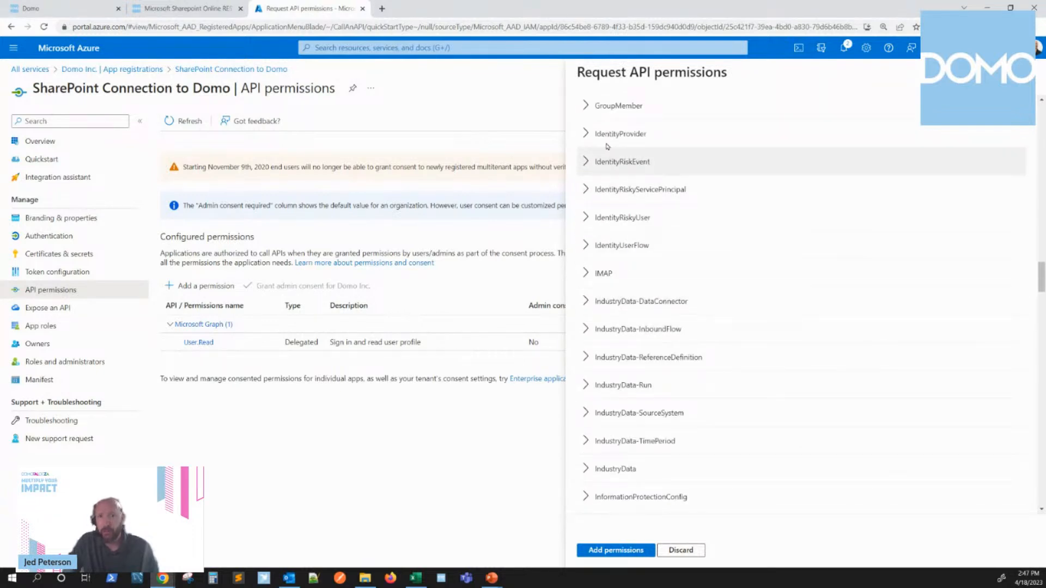
scroll(654, 354, "up", 5)
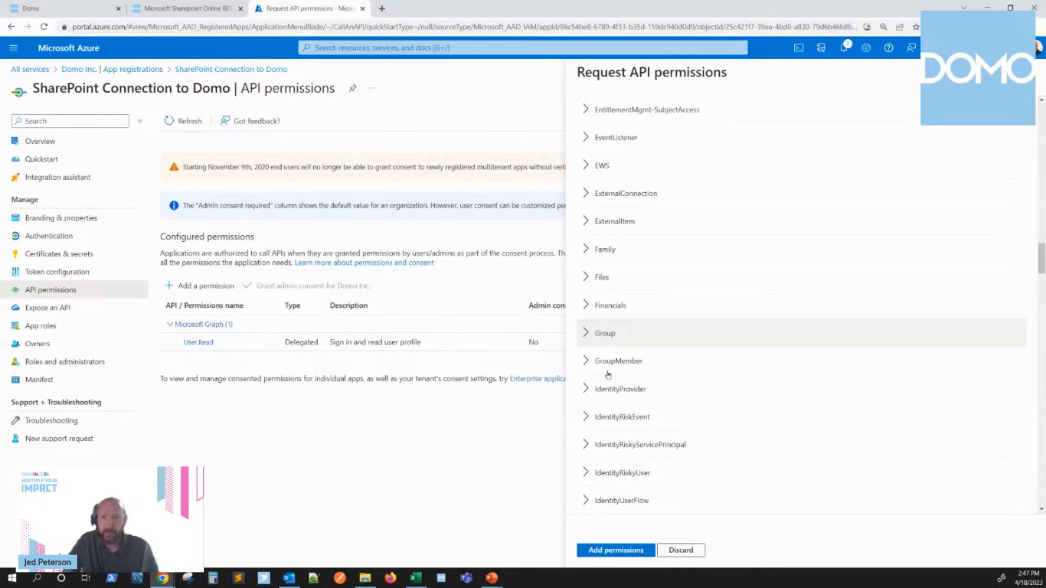
left_click(603, 333)
left_click(227, 16)
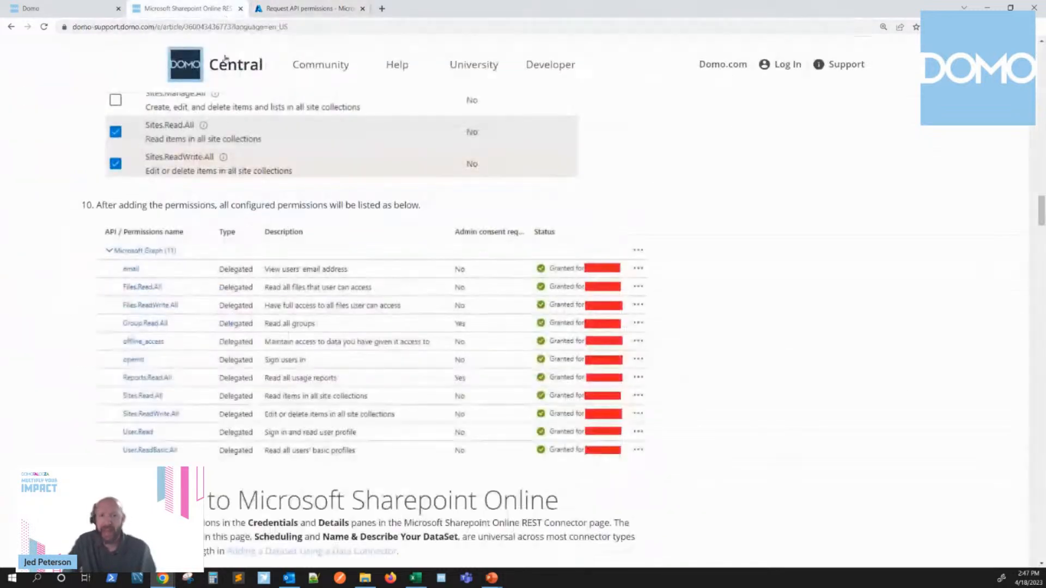
left_click(295, 8)
left_click(584, 361)
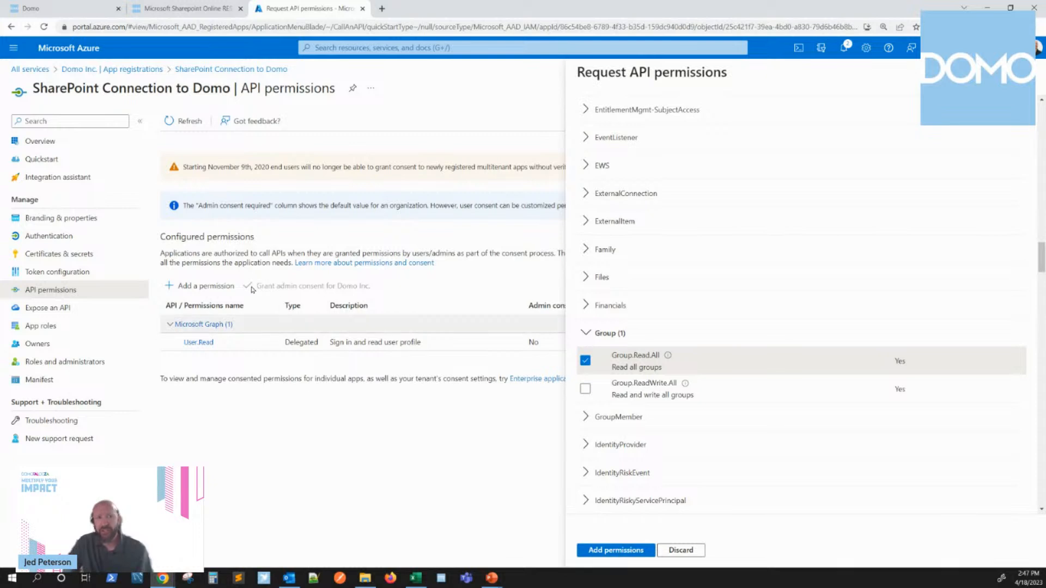
Step: Check the article for the required file permissions, select Files.Read and Files.Read.All in the Files category, and add the selected permissions to the application
scroll(638, 286, "down", 4)
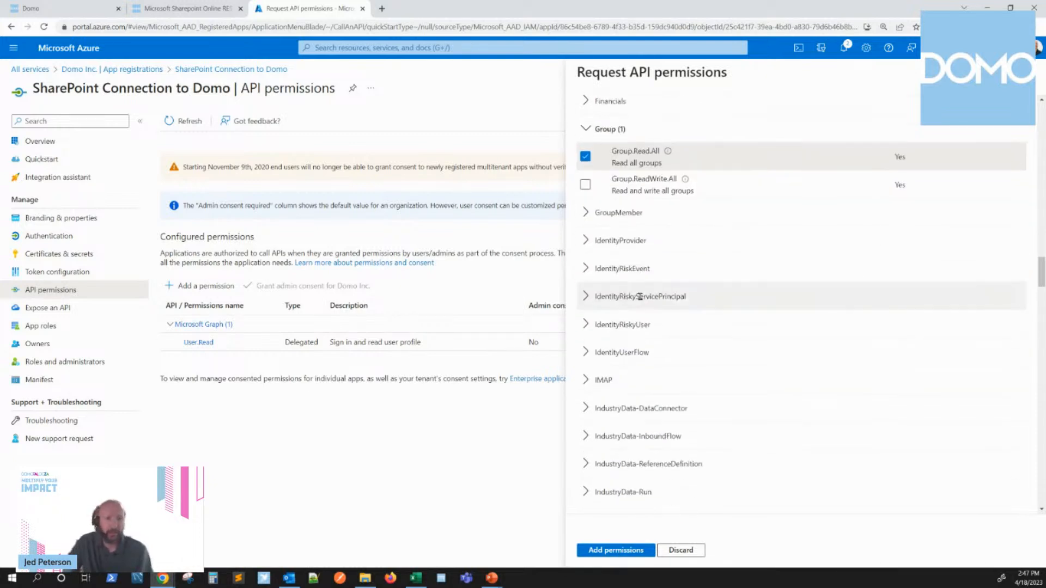
scroll(640, 297, "down", 1)
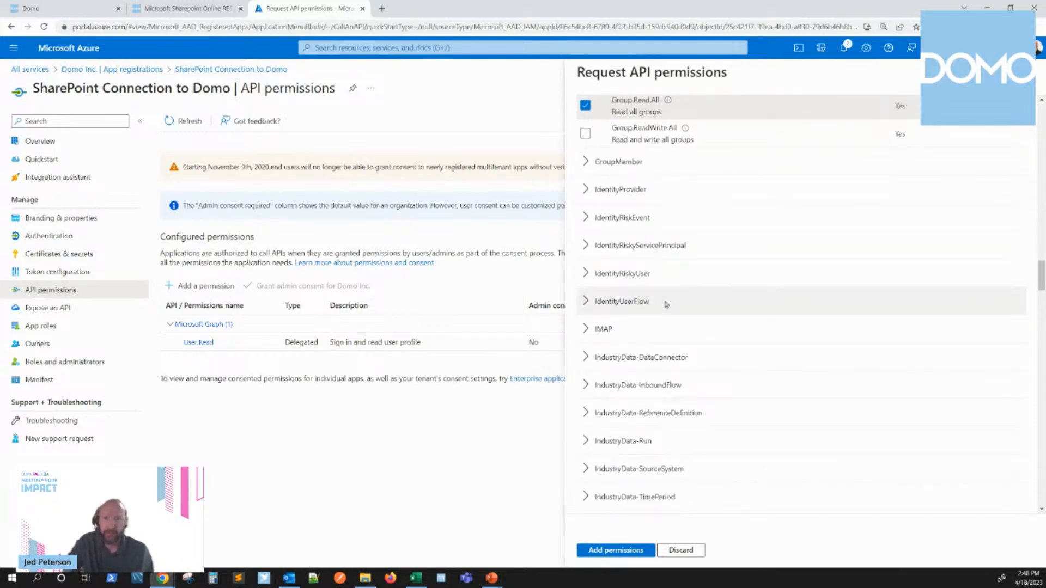
scroll(668, 309, "up", 1)
scroll(668, 309, "down", 4)
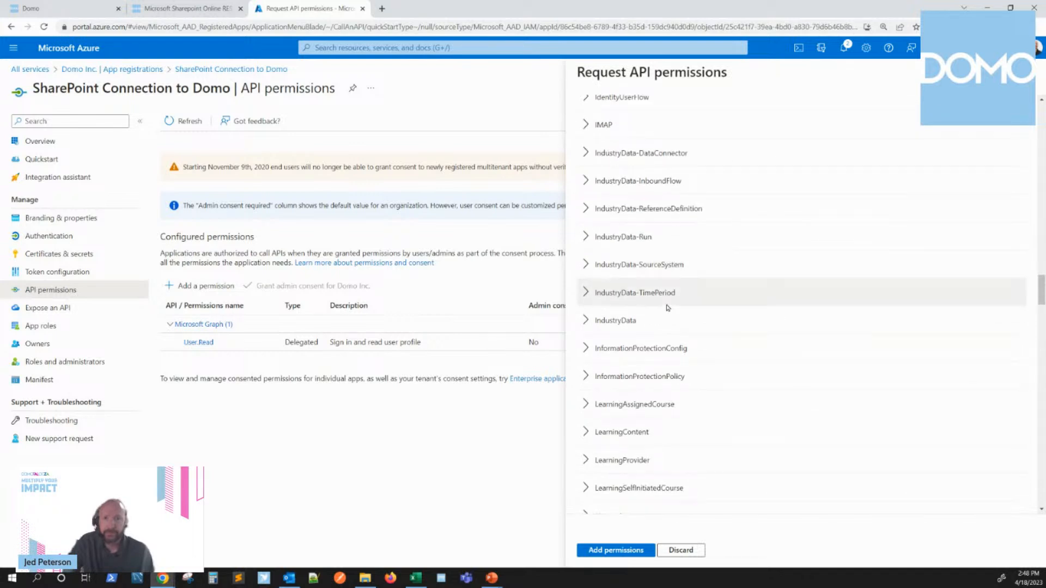
scroll(667, 305, "up", 5)
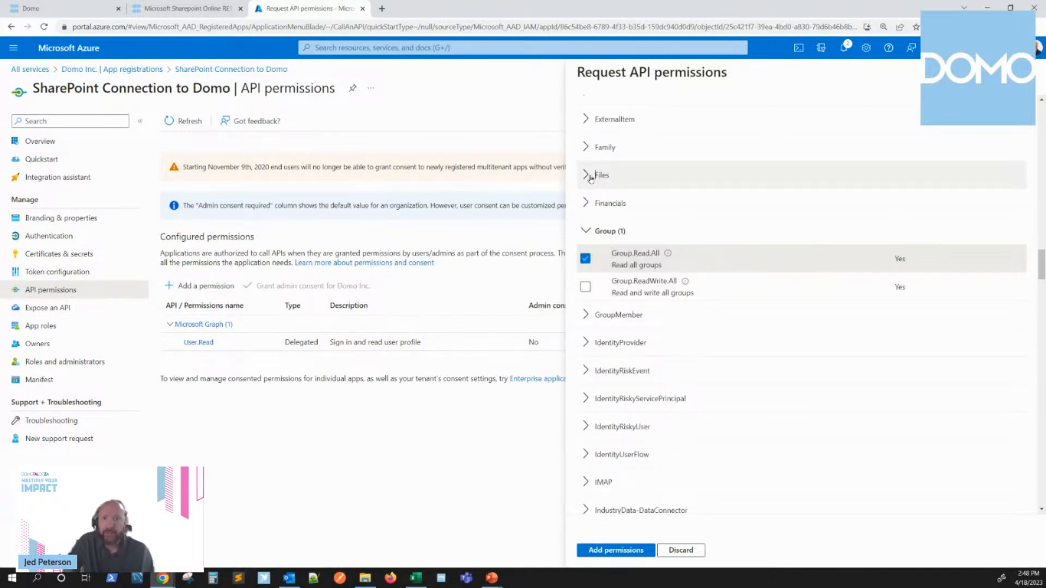
left_click(595, 176)
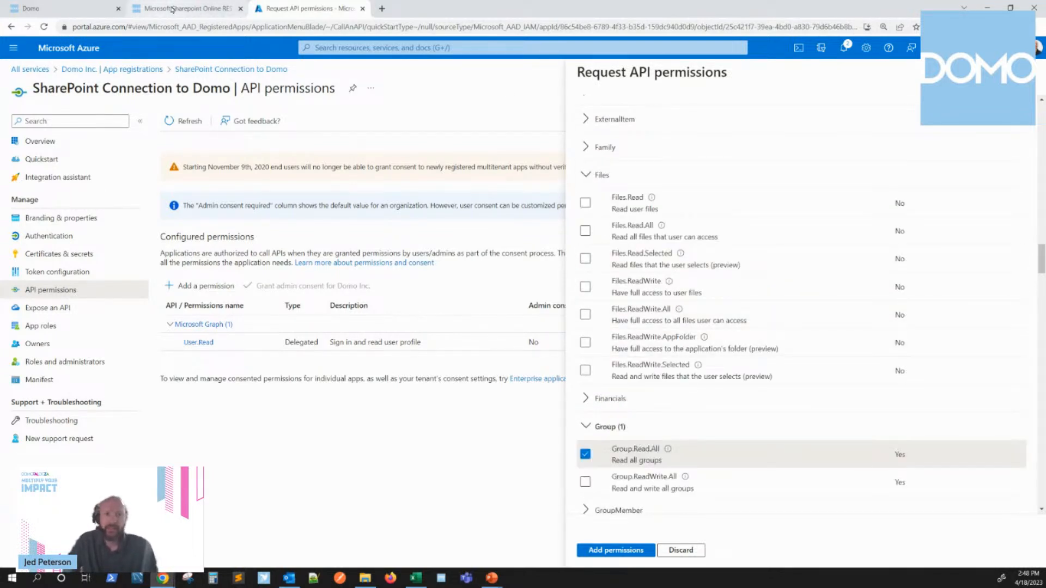
left_click(170, 9)
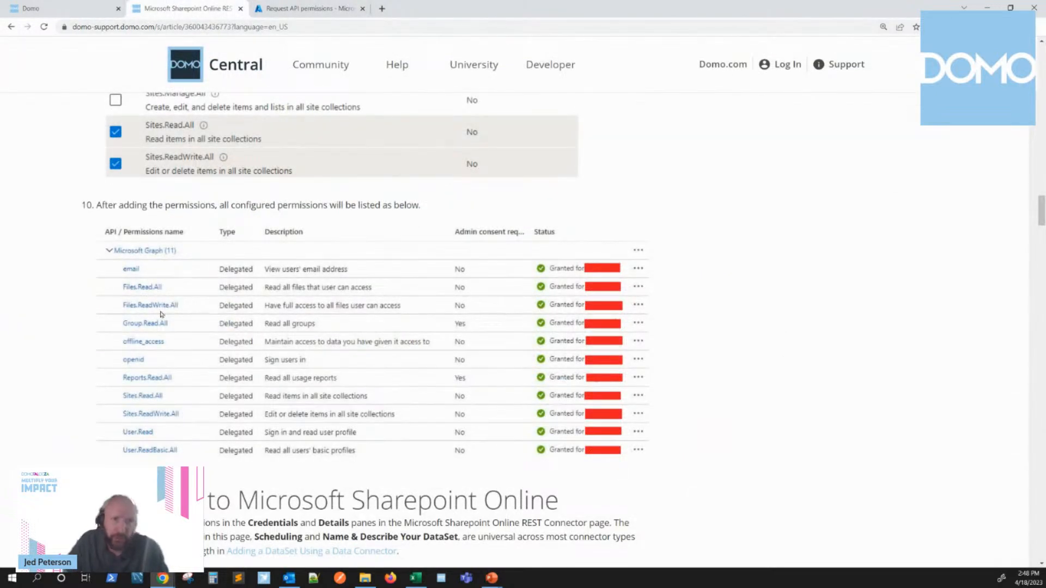
left_click(300, 9)
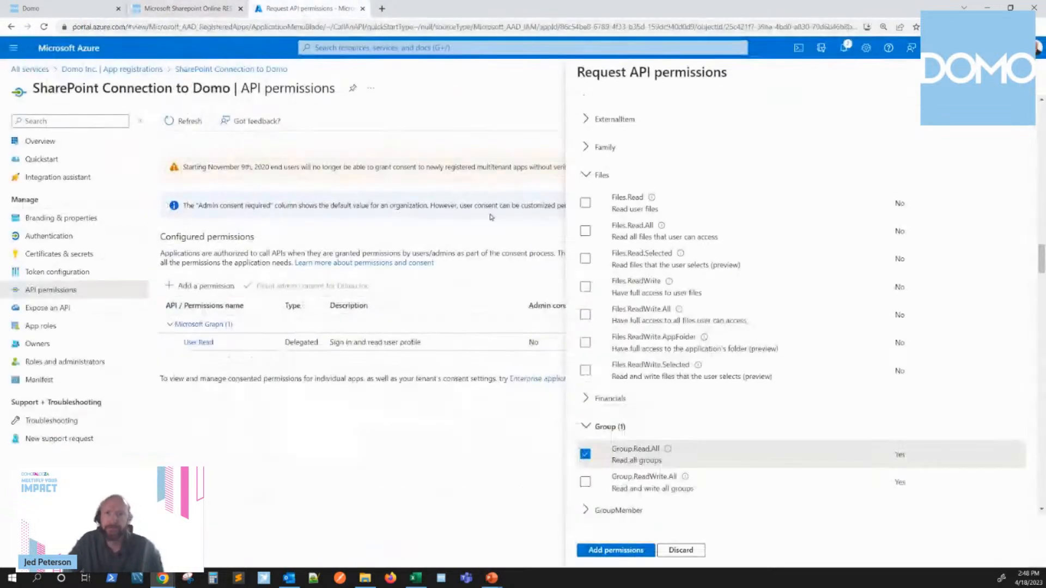
left_click(585, 204)
left_click(586, 230)
left_click(608, 551)
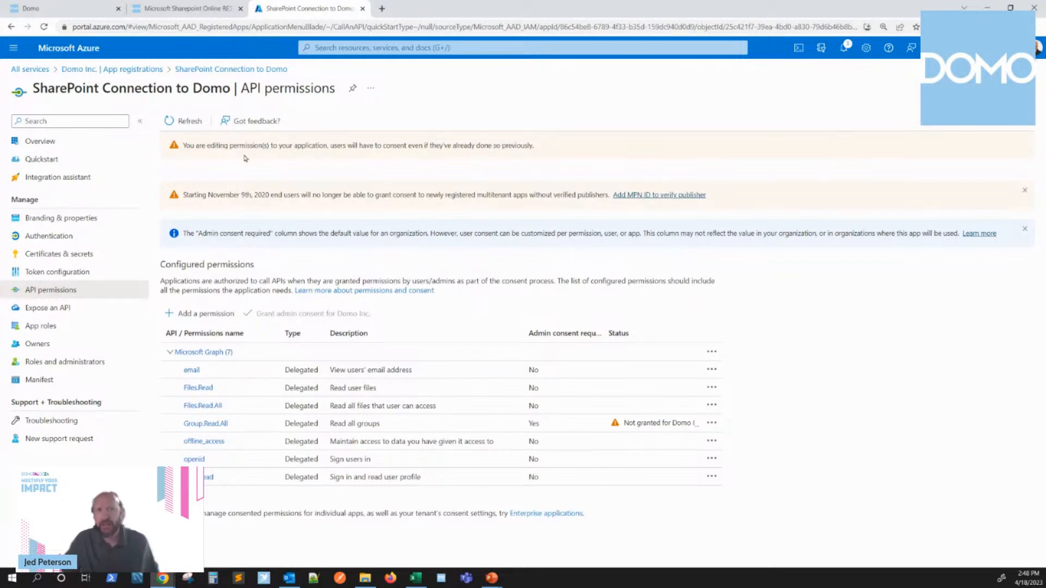
Step: Compare the configured Microsoft Graph permissions in Azure with the full permission list in the Domo connector article
left_click(187, 8)
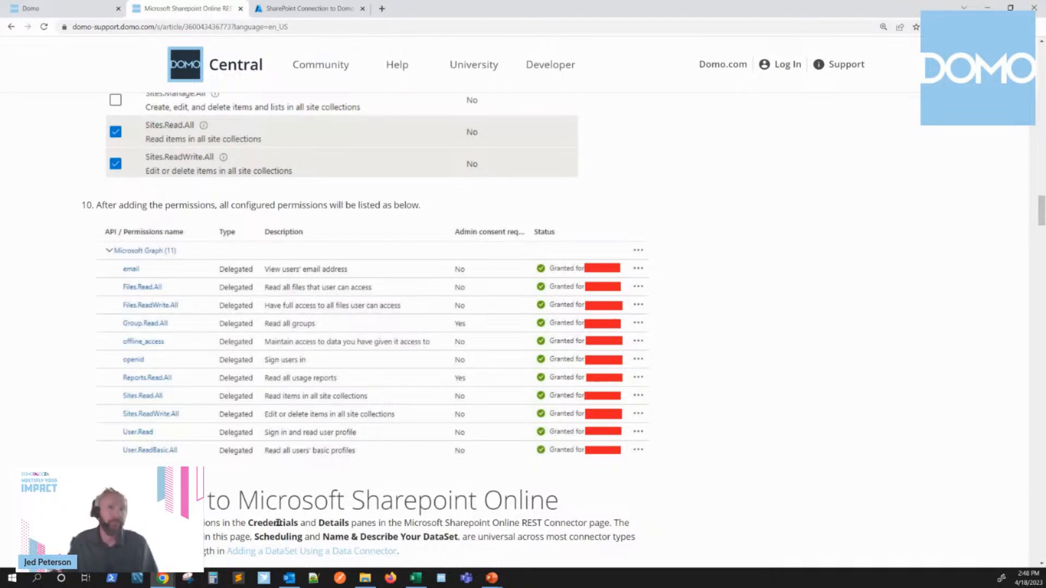
left_click(306, 8)
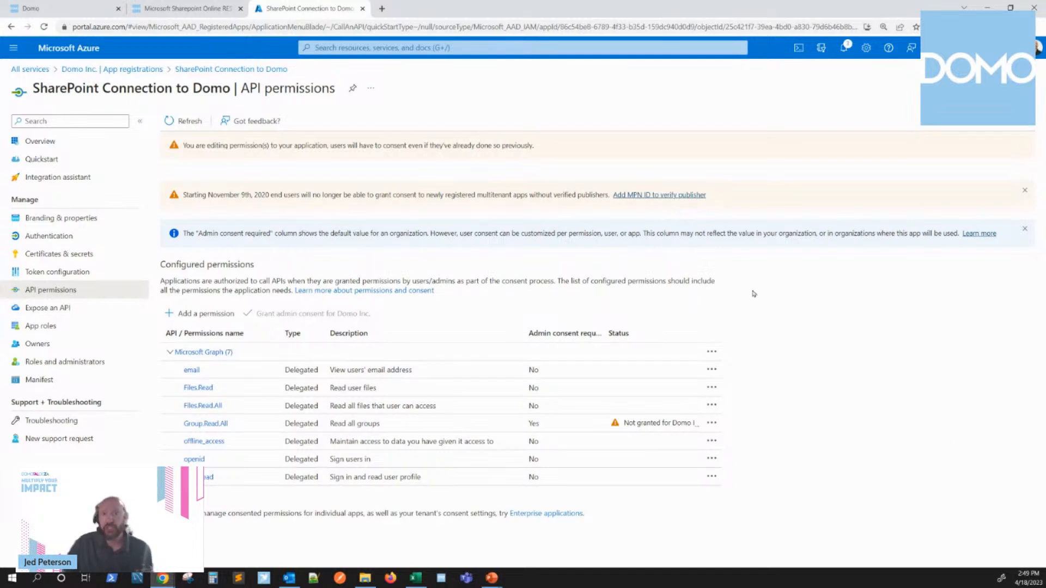
left_click(200, 10)
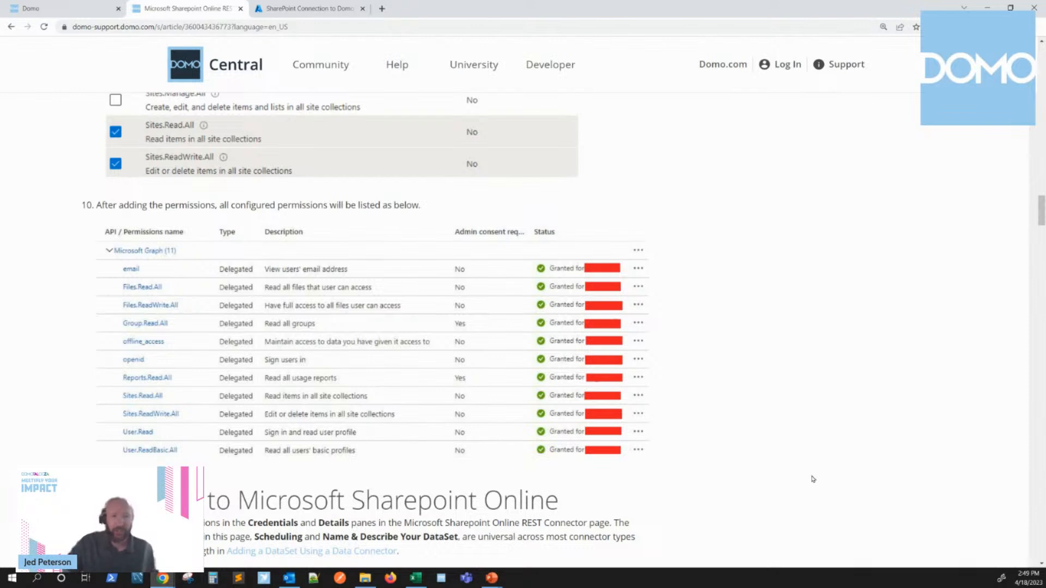
left_click(305, 8)
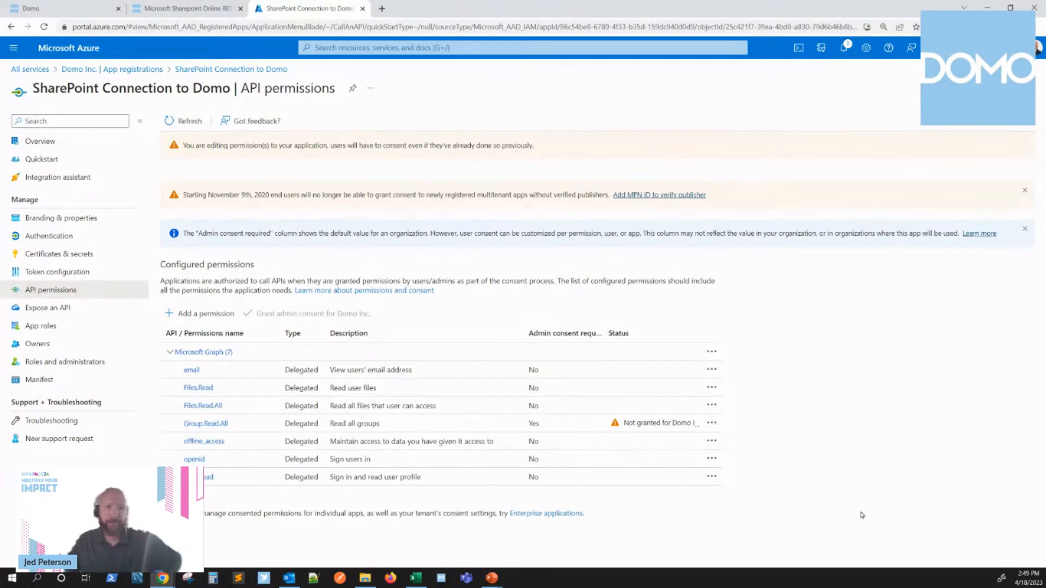
Step: Add a client secret to the Azure application with the description "SharePoint for Domo" and an expiry of 730 days (24 months)
left_click(80, 254)
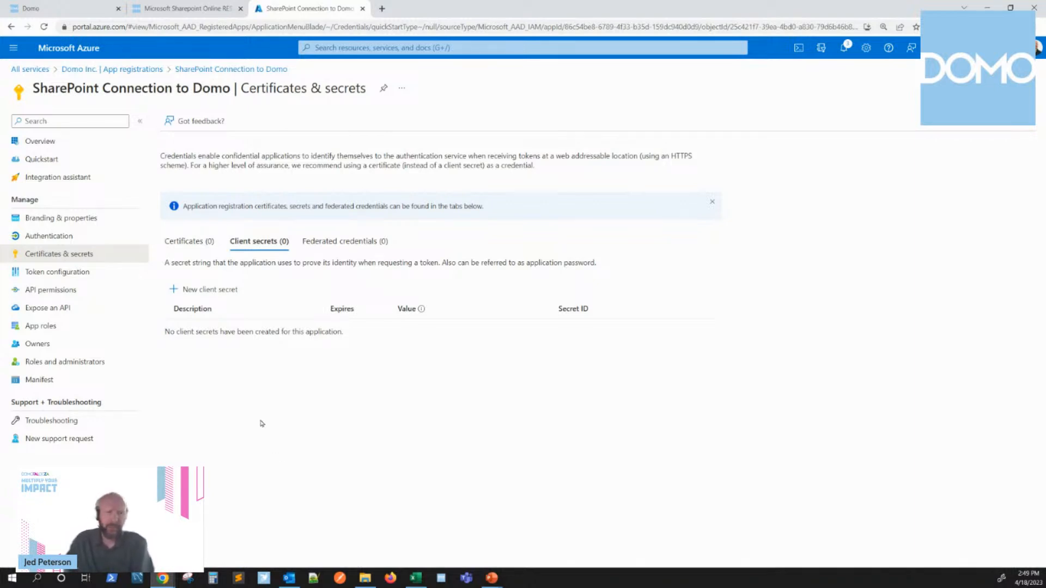
left_click(204, 293)
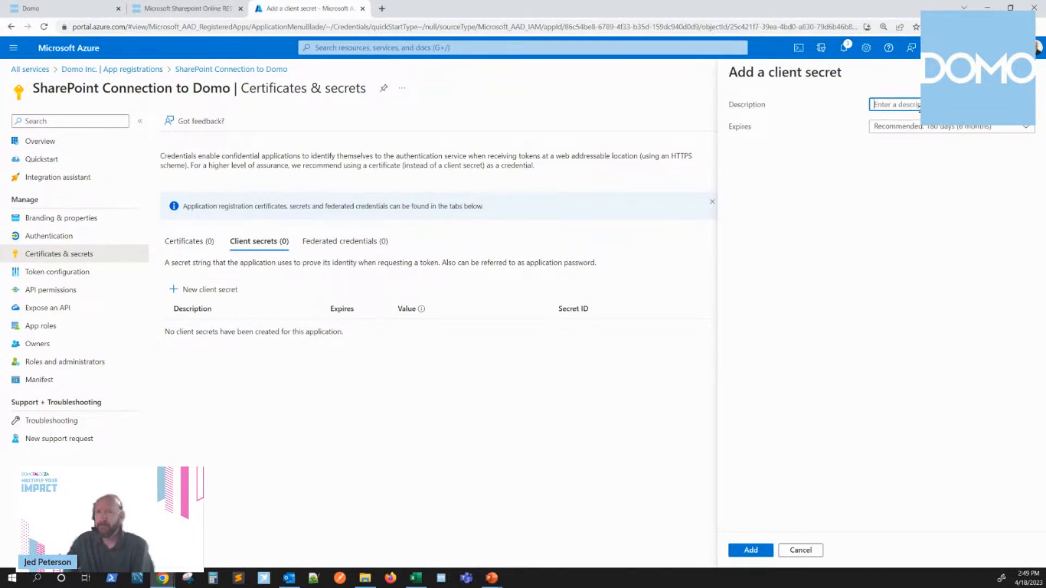
left_click(919, 105)
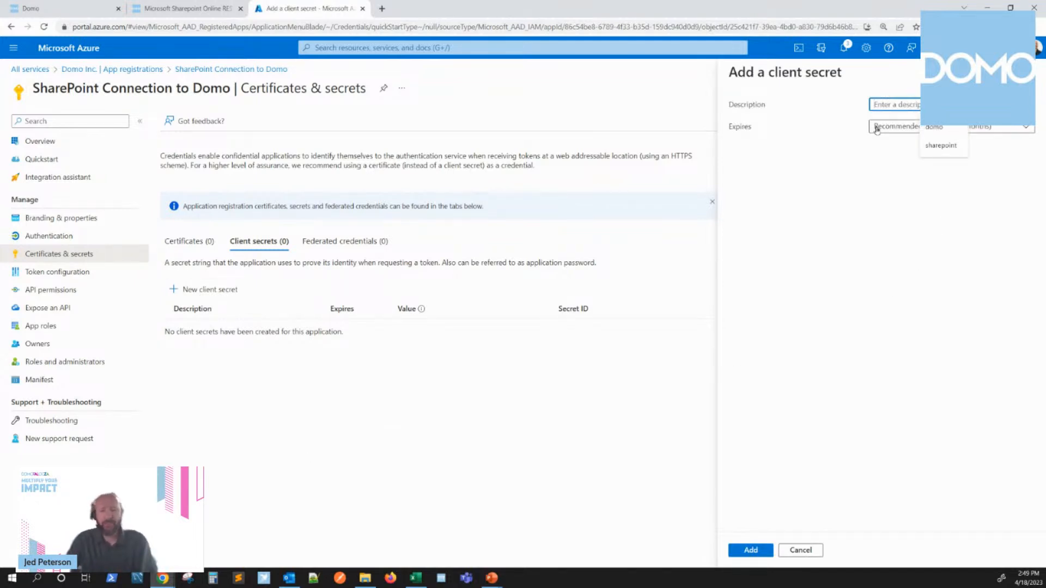
type("Share")
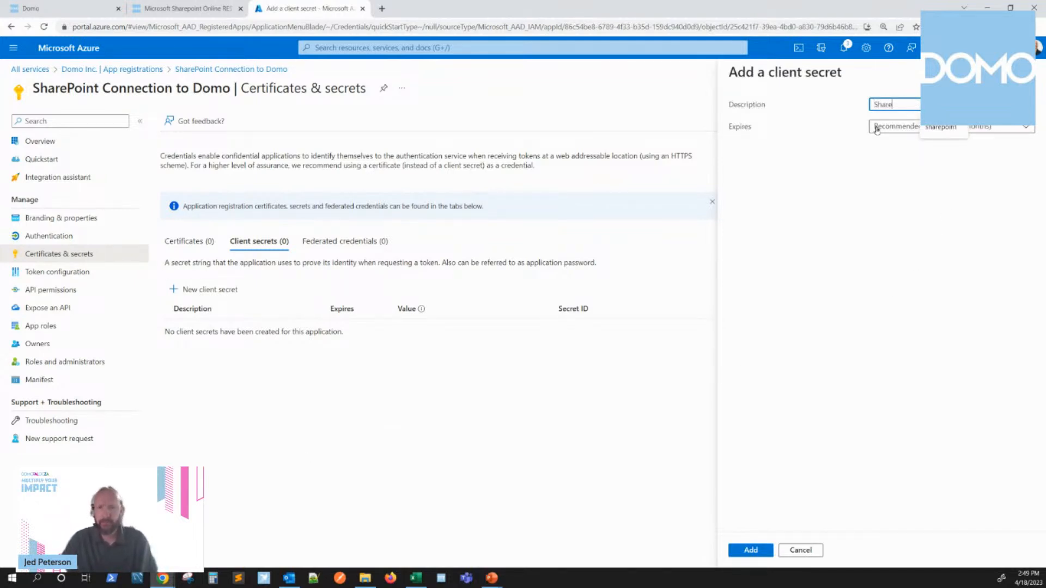
type("Point for")
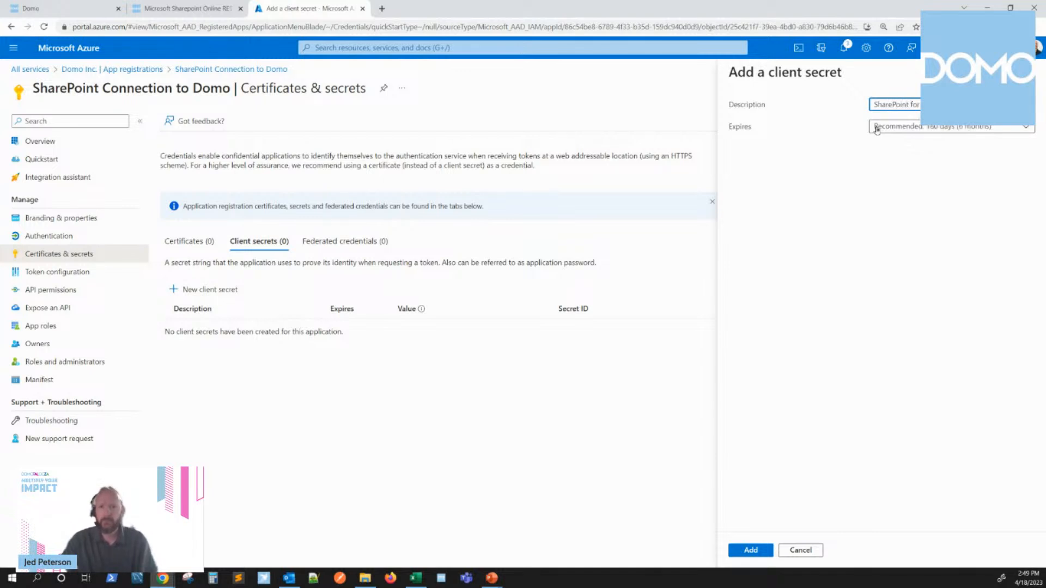
left_click(910, 130)
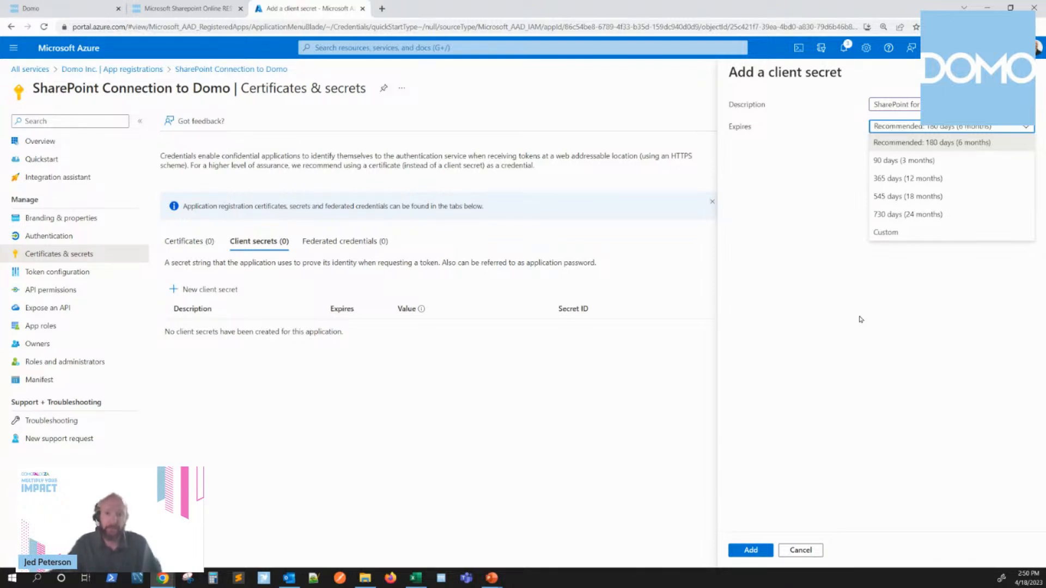
left_click(915, 217)
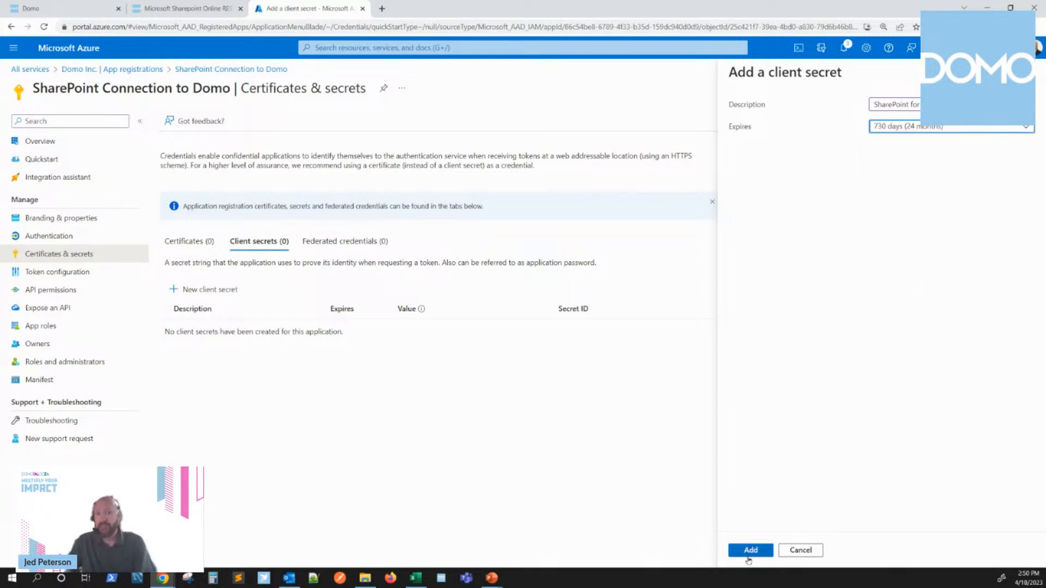
left_click(750, 551)
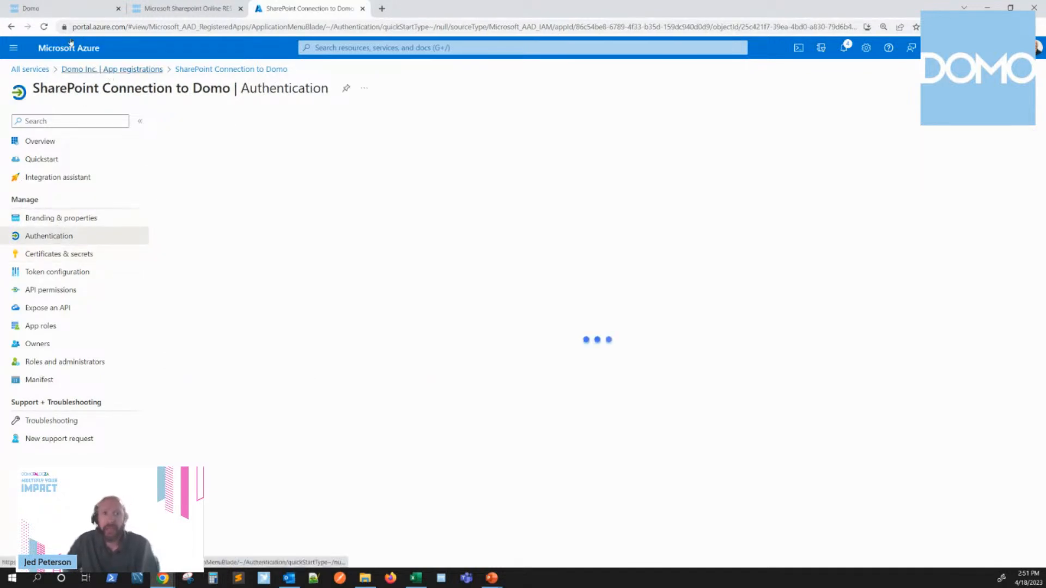
Step: Reload the Azure application page and delete the "SharePoint for Domo" client secret from its certificates and secrets
left_click(44, 27)
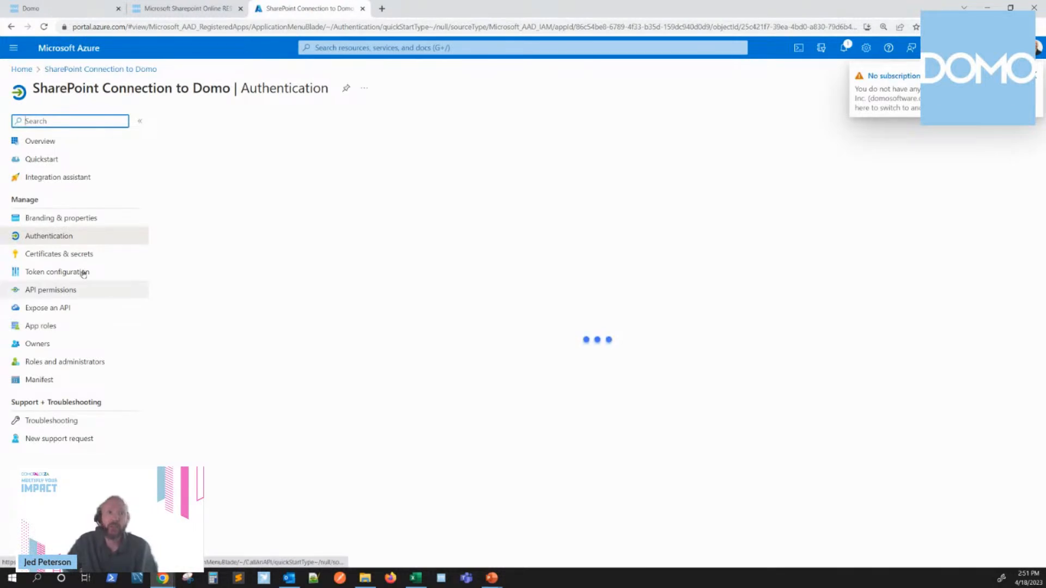
left_click(60, 254)
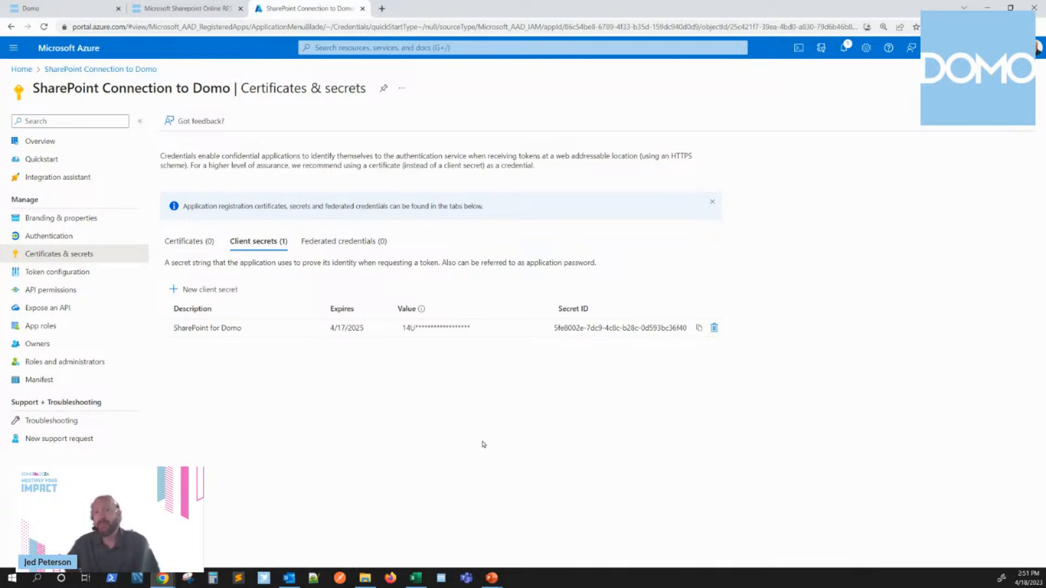
left_click(715, 328)
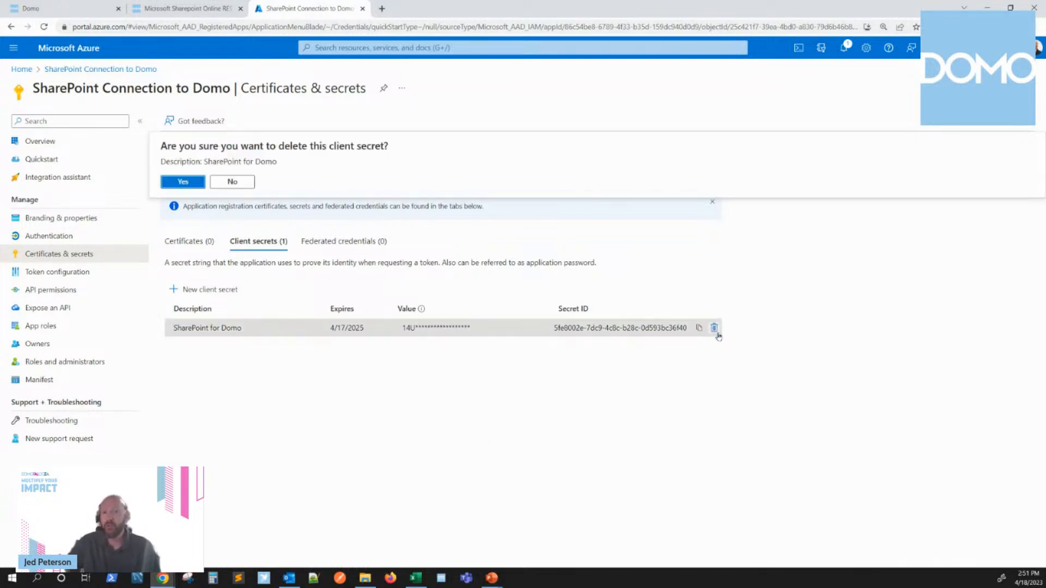
left_click(183, 182)
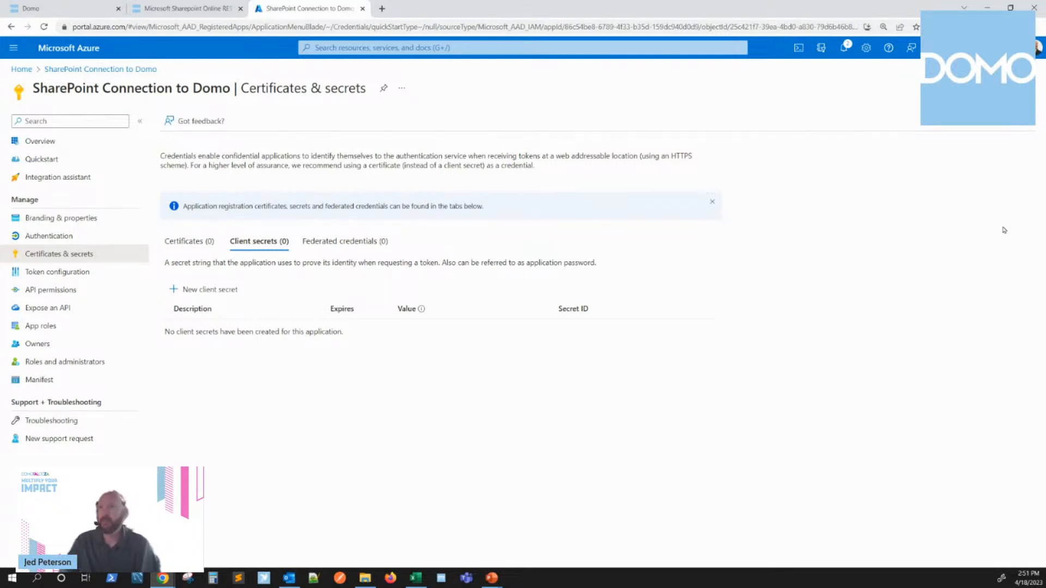
key("alt+Tab")
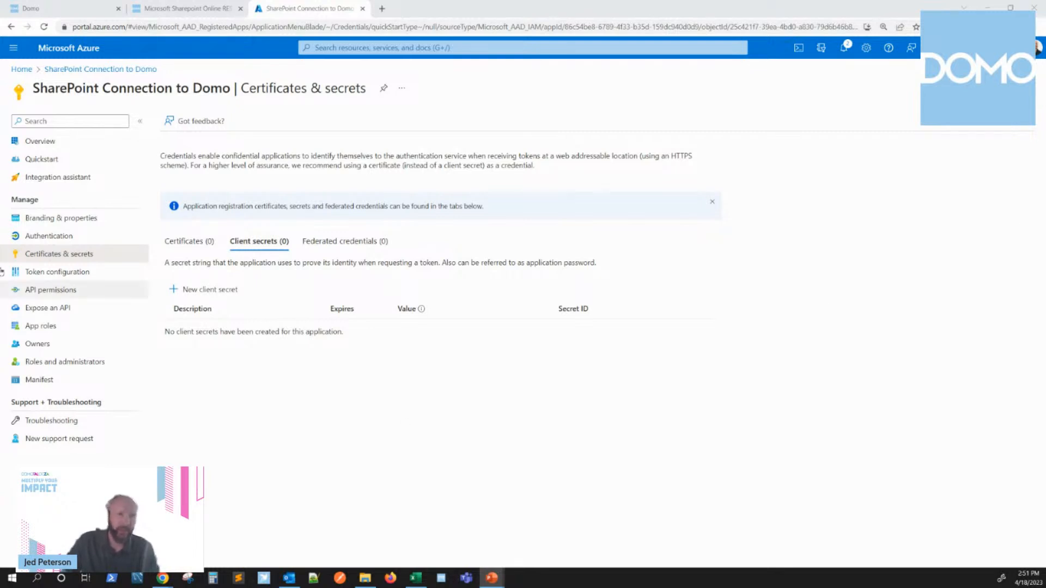
Step: Check the application's authentication settings, switch to Domo's data warehouse, search the connectors for "sharepoint" and choose the Microsoft SharePoint Online Rest Connector
left_click(66, 237)
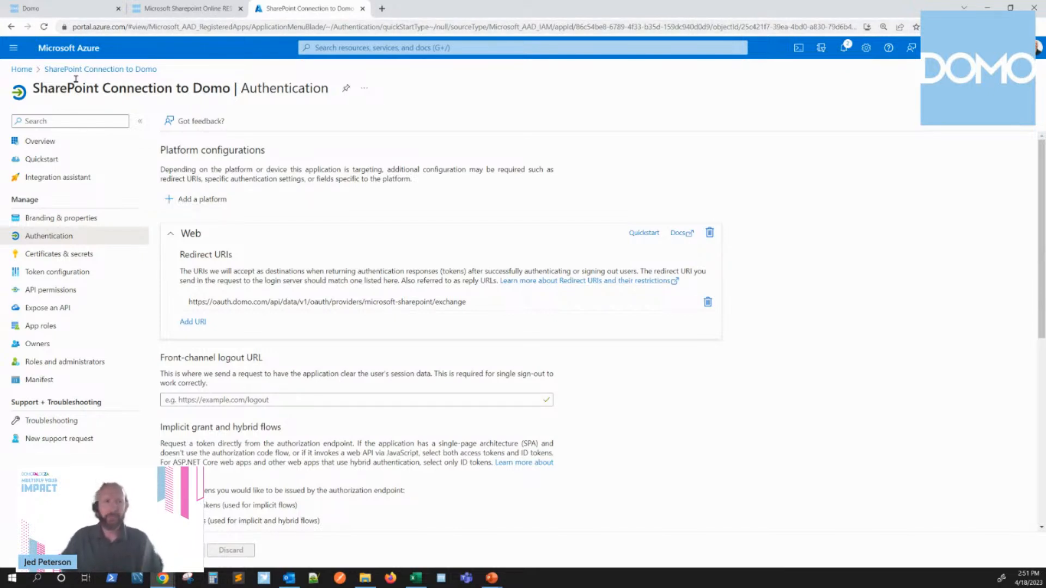
left_click(61, 11)
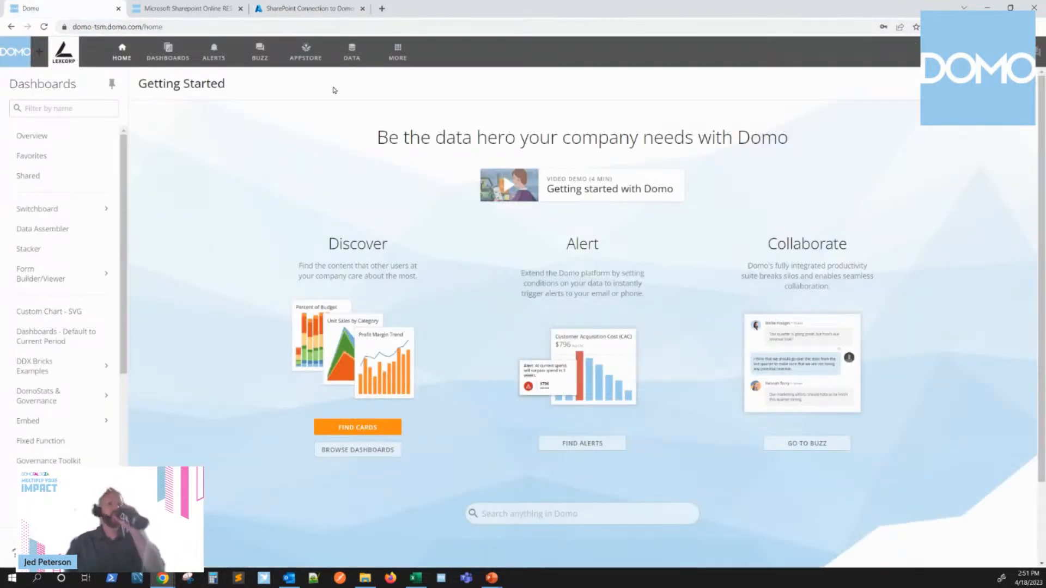
left_click(352, 49)
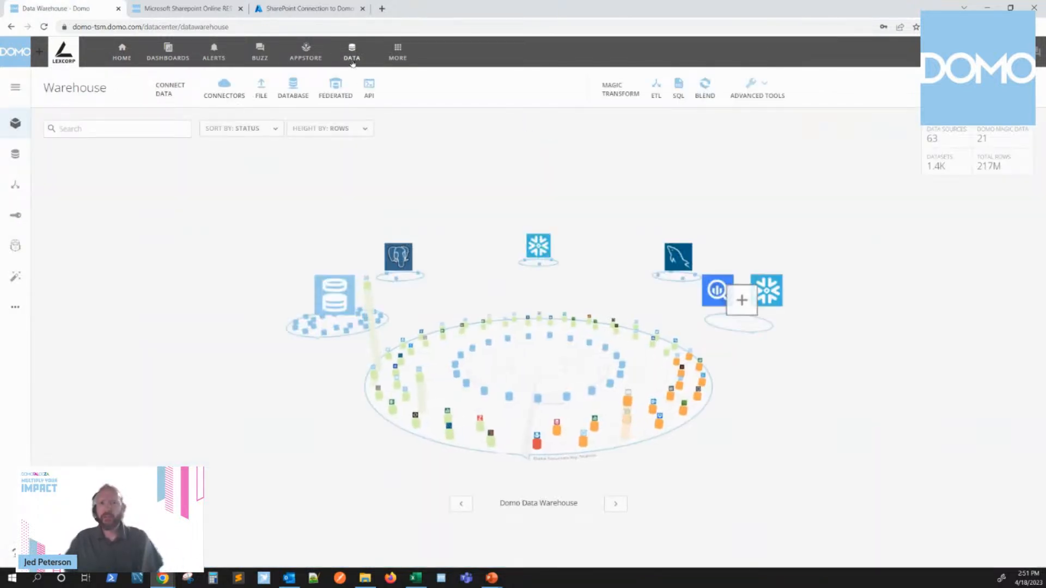
left_click(224, 87)
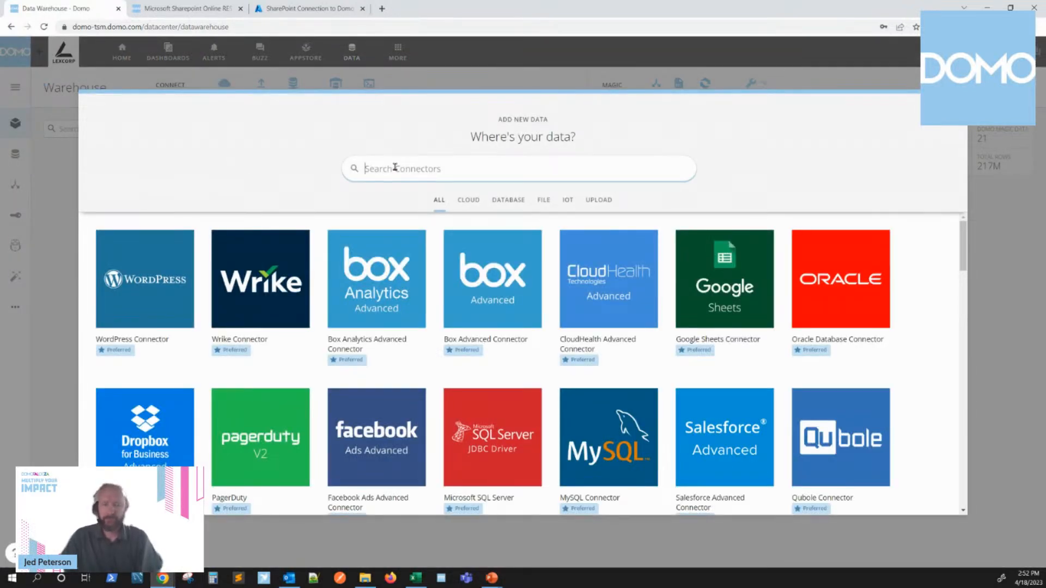
type("sharepoint")
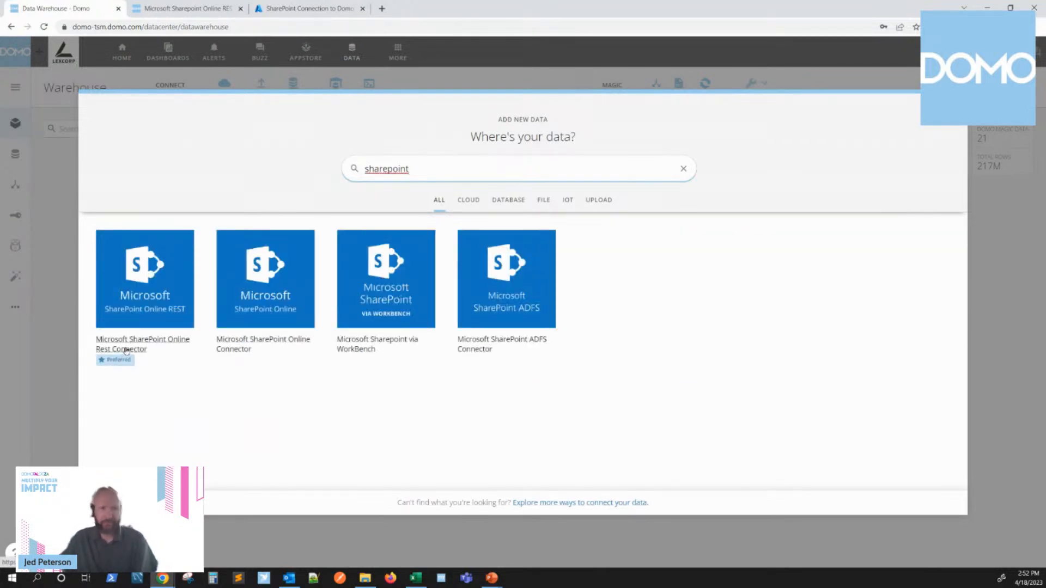
left_click(126, 349)
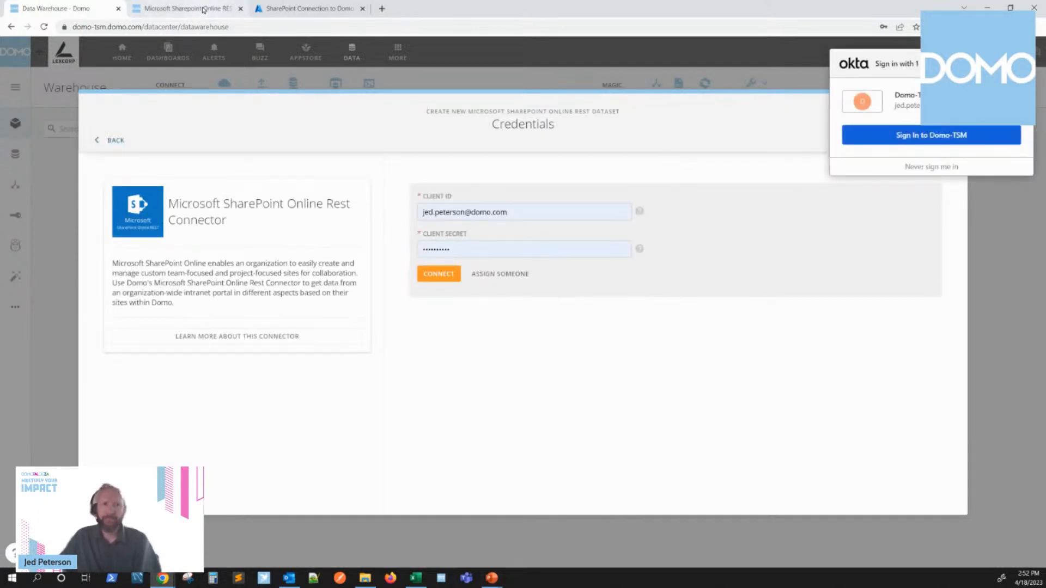
Step: Copy the application (client) ID from the Azure app overview and paste it as the Client ID in Domo's connector credentials
left_click(294, 7)
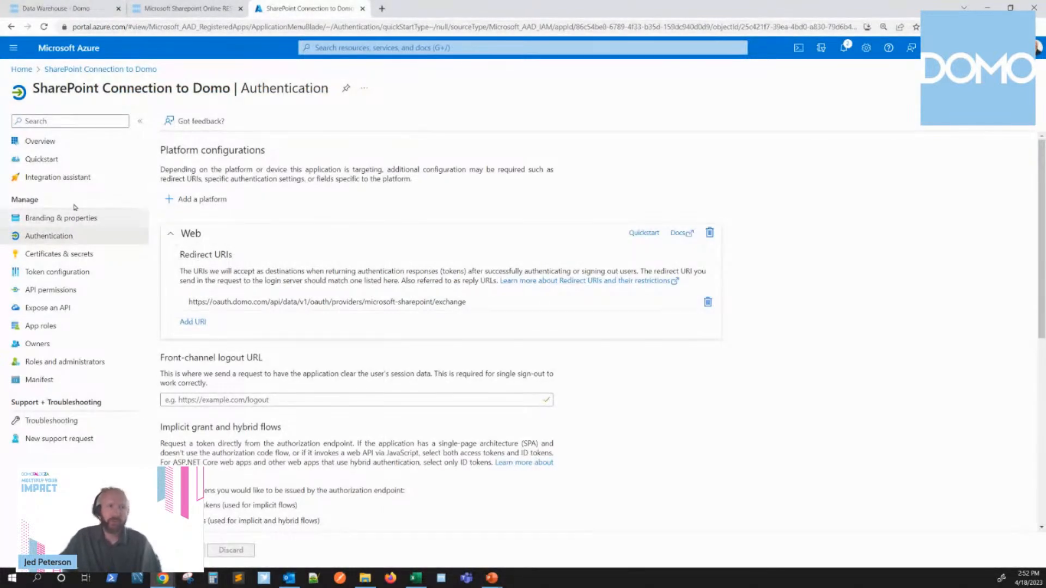
left_click(40, 142)
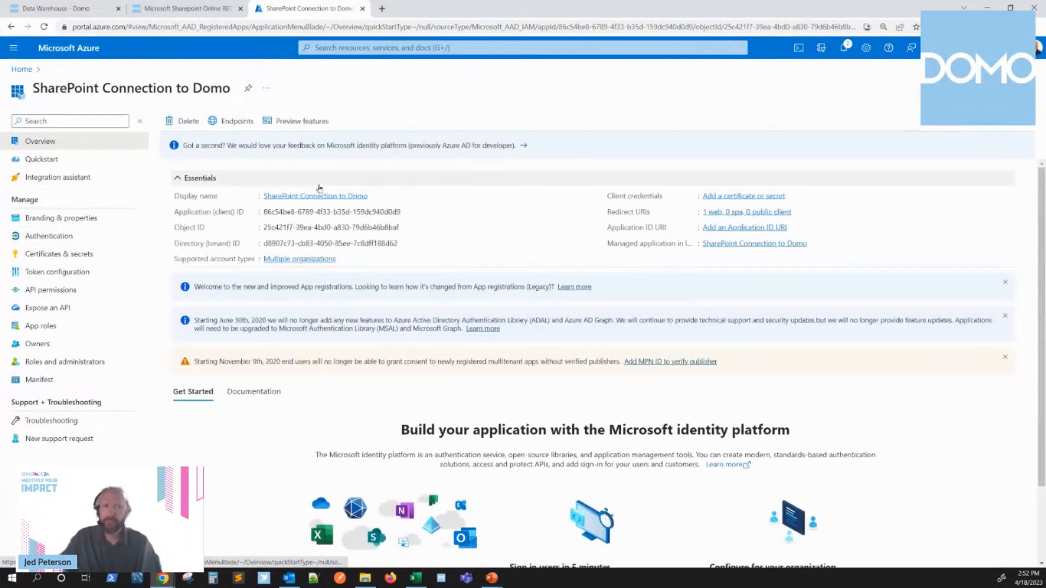
left_click(407, 212)
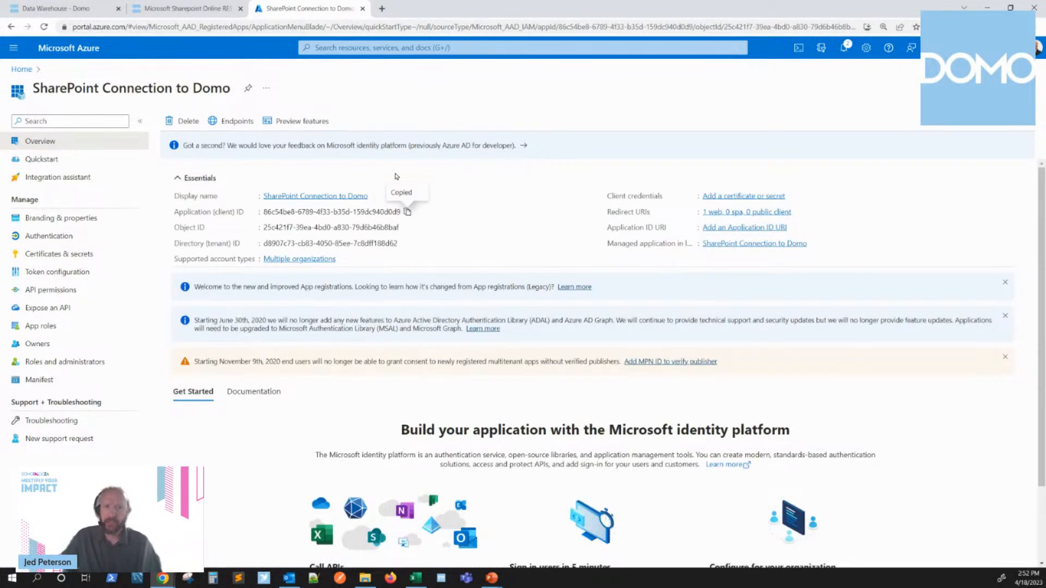
left_click(188, 8)
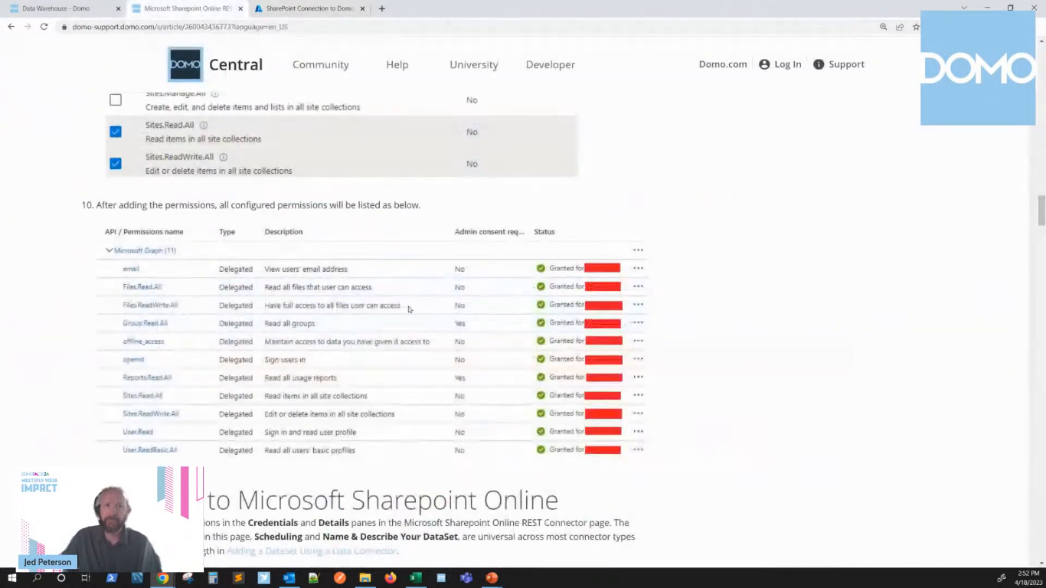
left_click(64, 11)
triple_click(510, 213)
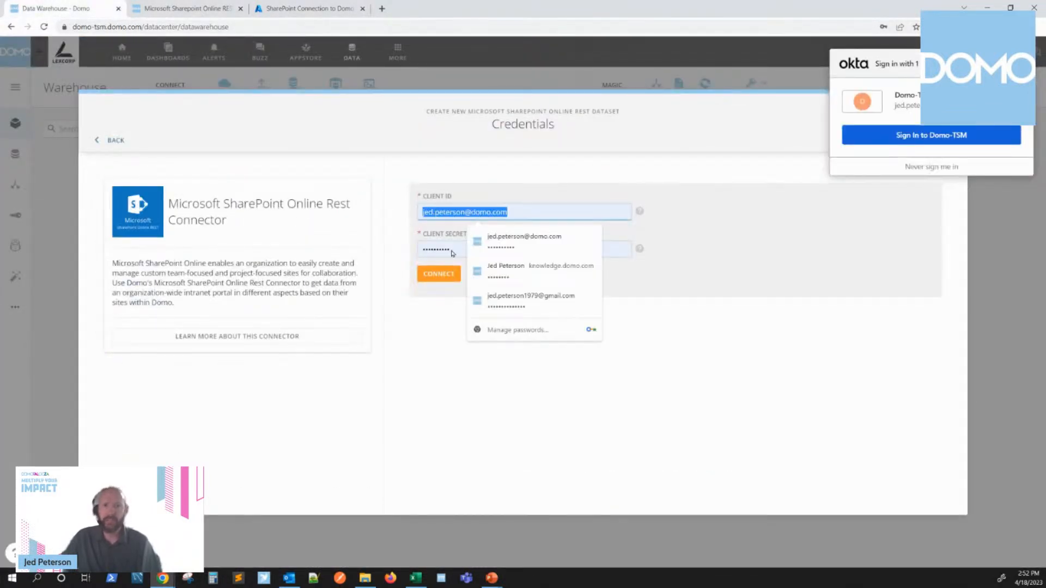
key("ctrl+v")
Step: Replace the Client Secret in the connector credentials with the Azure application's secret value and connect the account
triple_click(464, 250)
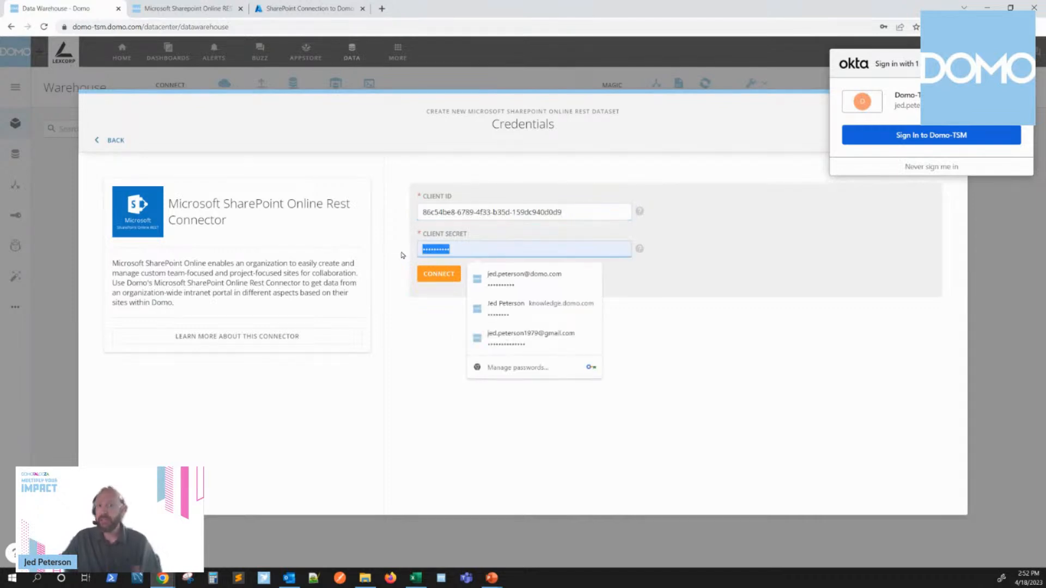
type("••••••••••••••••••••••••••••••••")
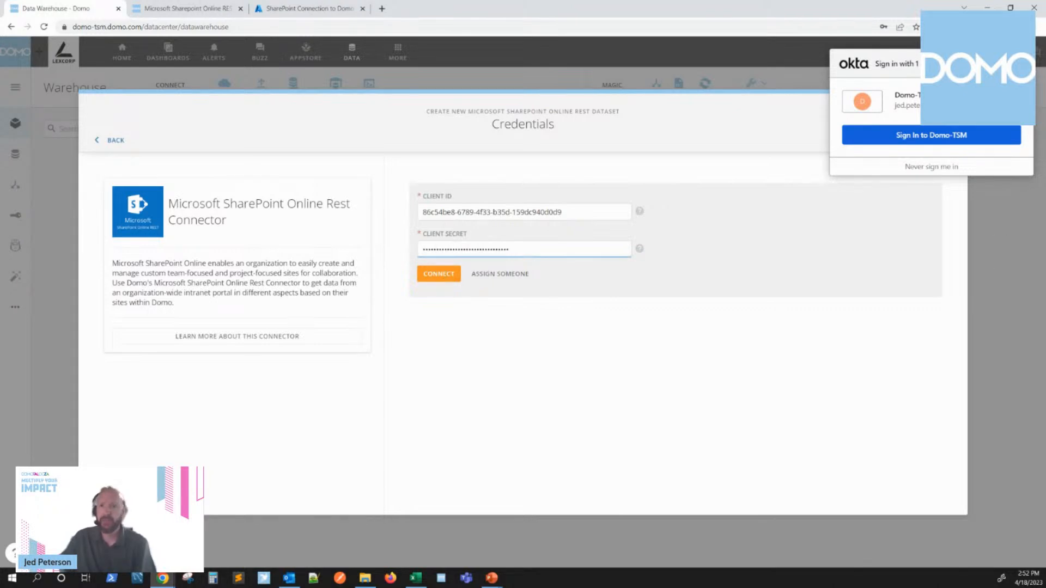
left_click(441, 275)
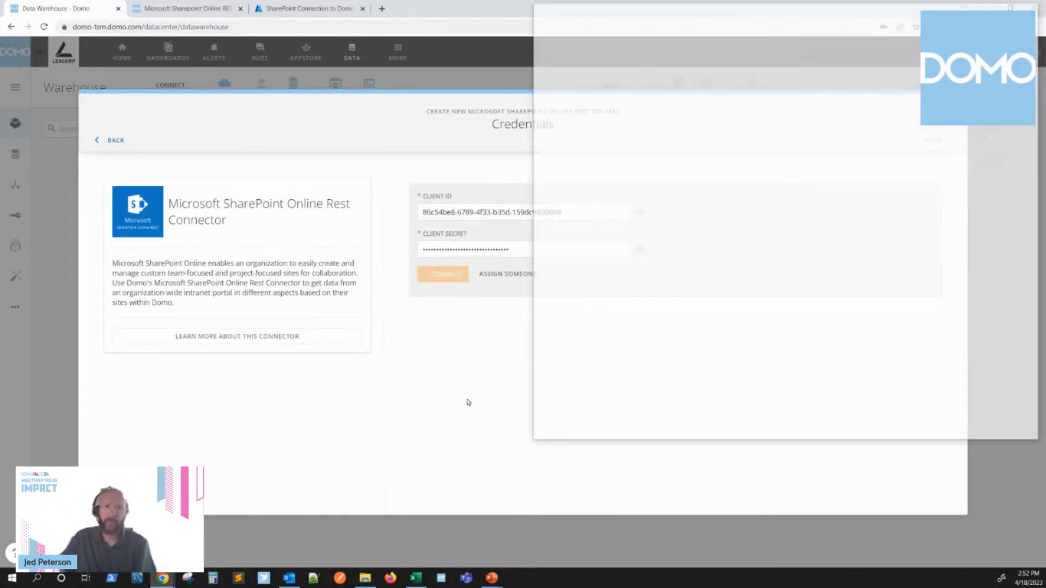
Step: Bring the Microsoft sign-in window into view, check its approval request and signed-in account, and close it
left_click_drag(771, 13, 480, 71)
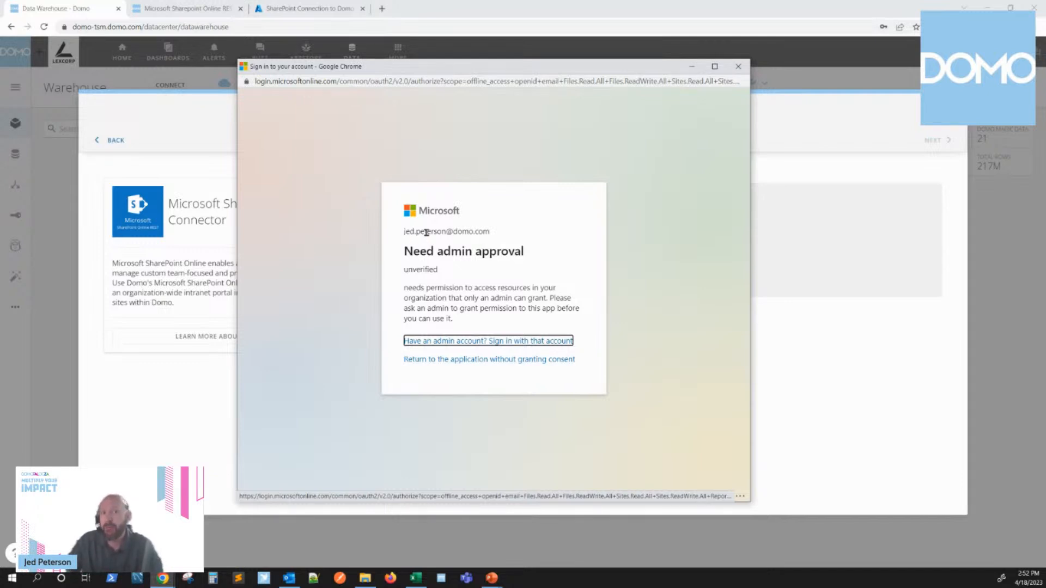
left_click_drag(404, 232, 455, 232)
left_click(526, 234)
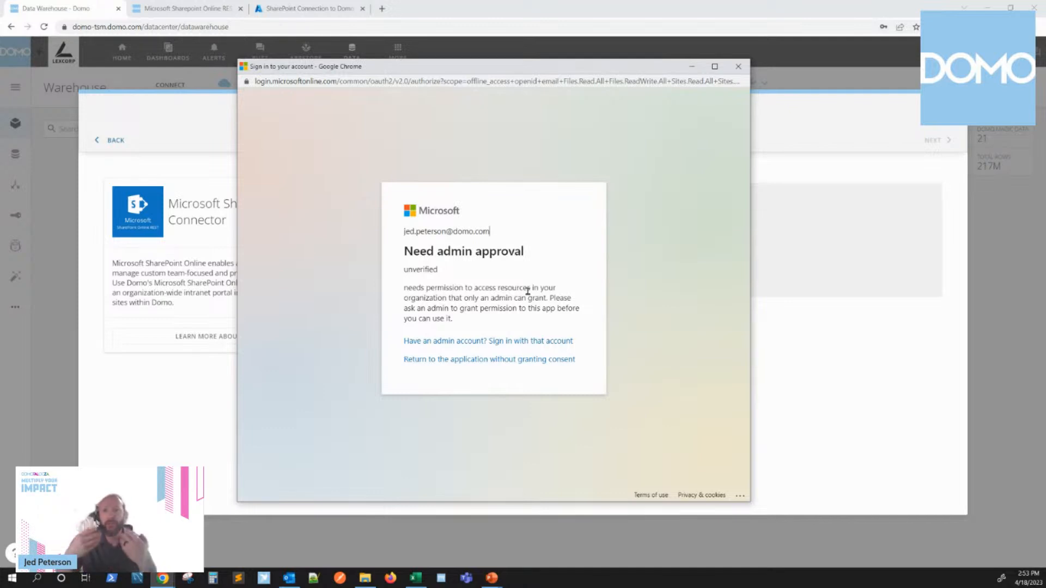
left_click(739, 66)
Step: Switch to the Domo help article on the SharePoint Online REST connector and review the report types described under Details Pane
left_click(185, 11)
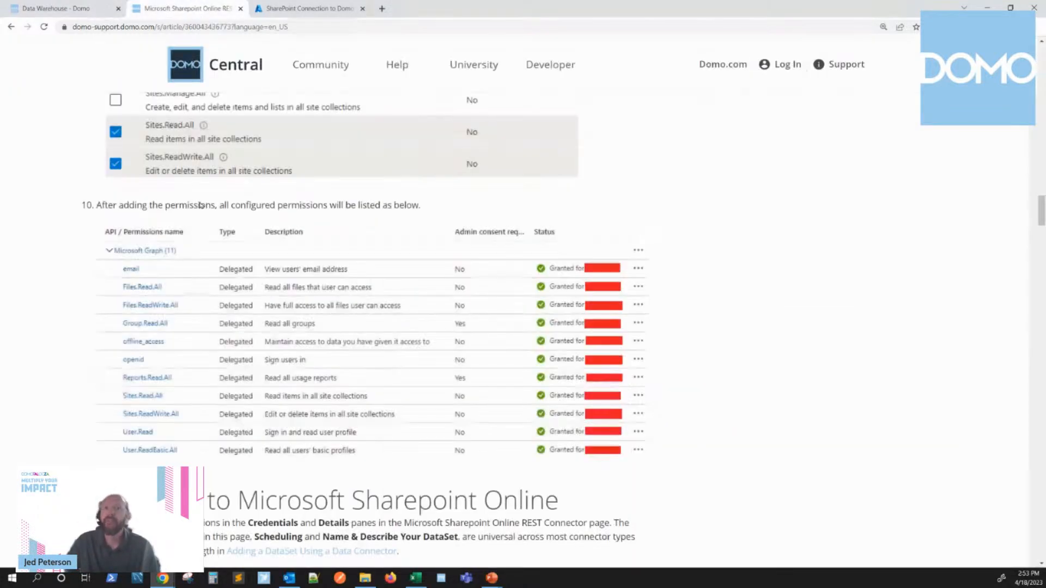
scroll(785, 311, "down", 8)
scroll(785, 313, "down", 8)
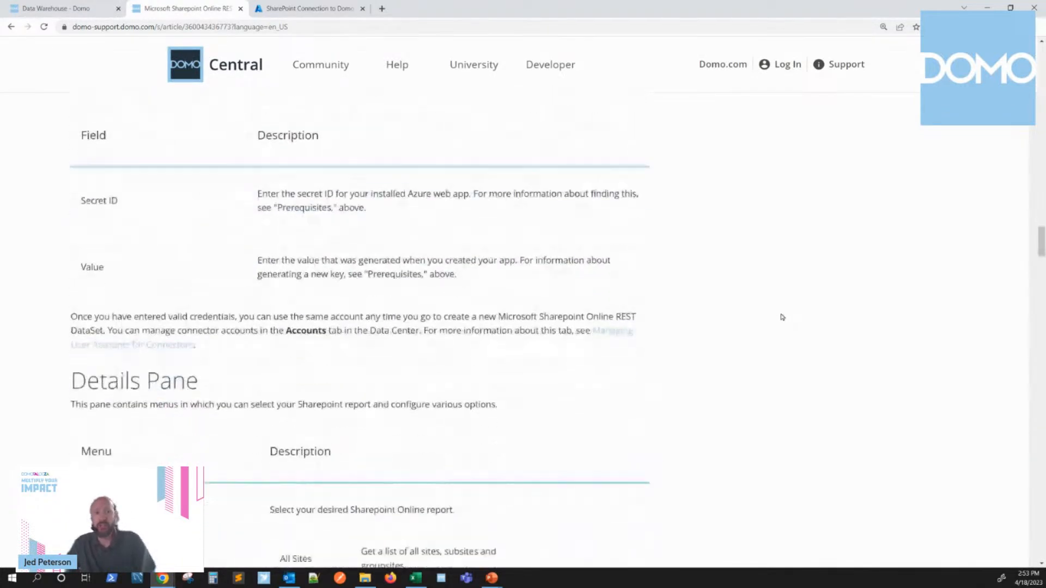
scroll(785, 324, "down", 1)
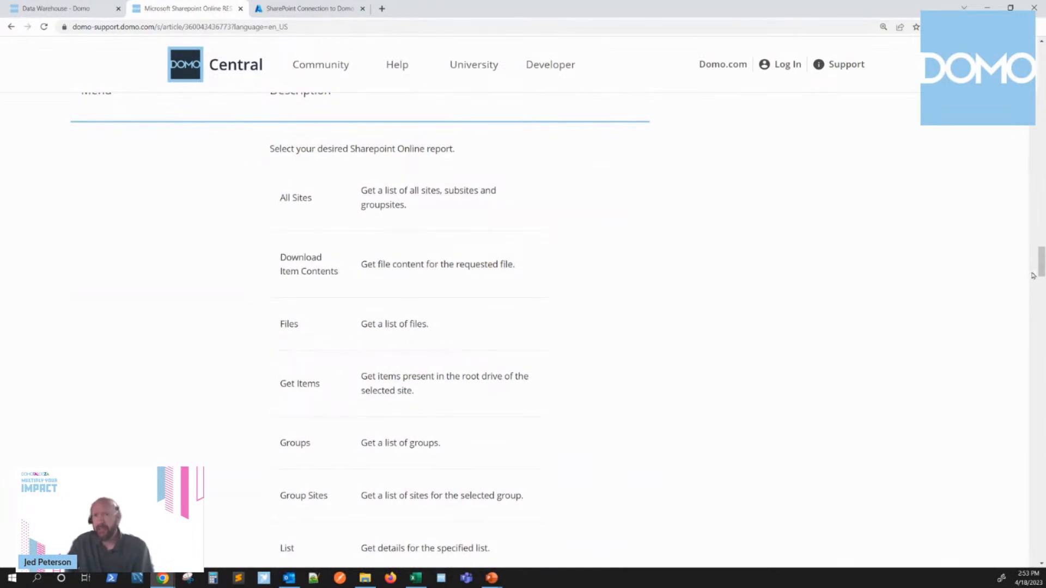
mouse_move(1042, 266)
left_mouse_down()
mouse_move(1041, 334)
mouse_move(1041, 256)
left_mouse_up()
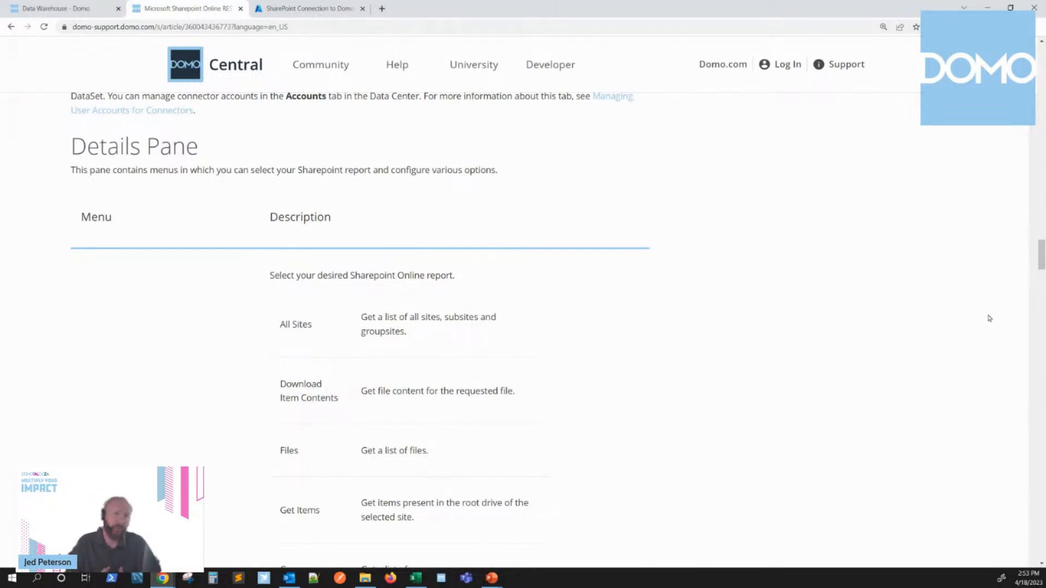
scroll(539, 428, "down", 6)
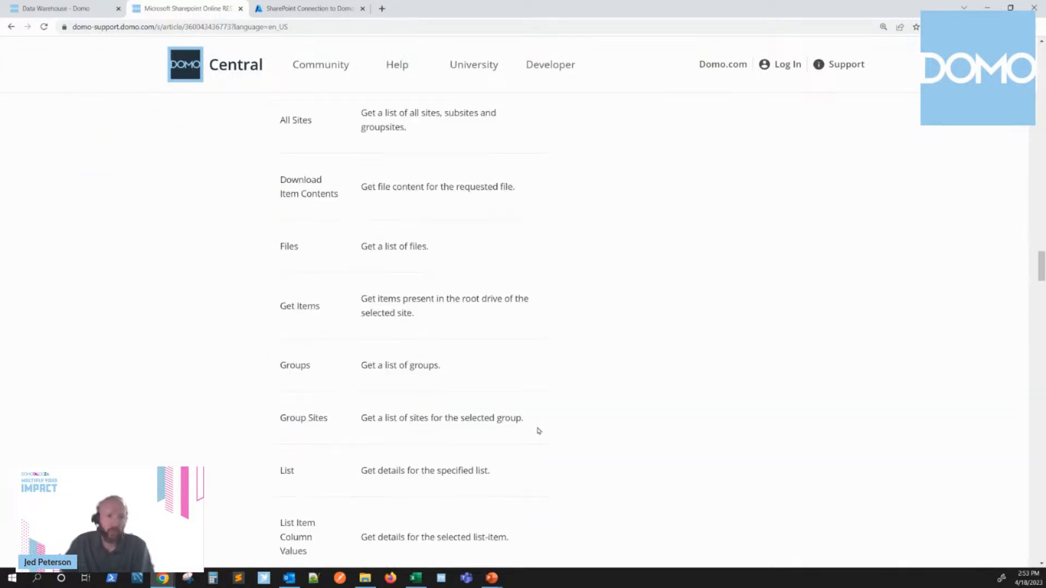
scroll(523, 444, "down", 6)
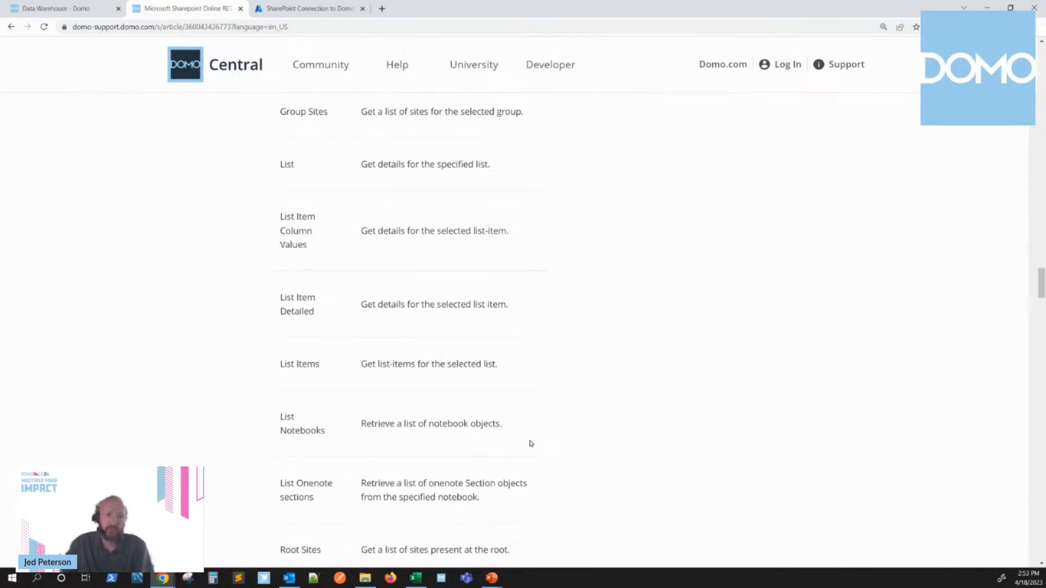
scroll(531, 444, "down", 7)
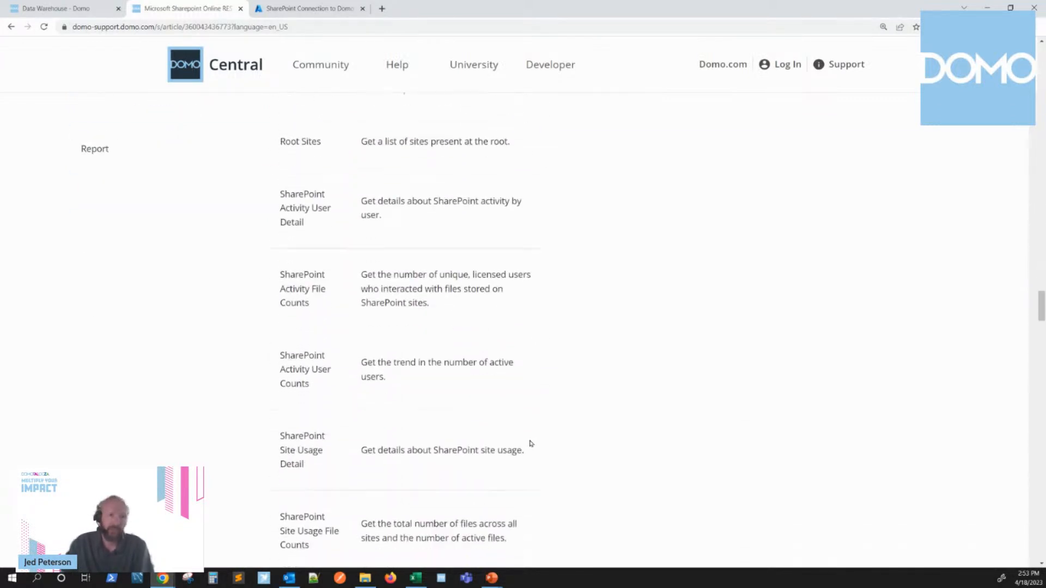
scroll(532, 444, "down", 4)
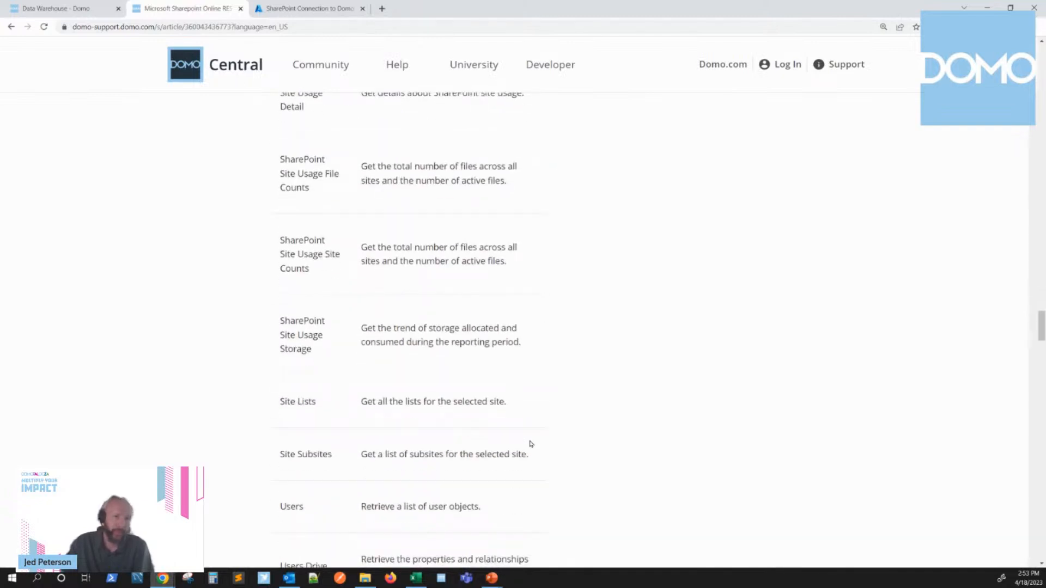
Step: Return to the Files entry in the article's report list and examine its description
scroll(532, 444, "up", 18)
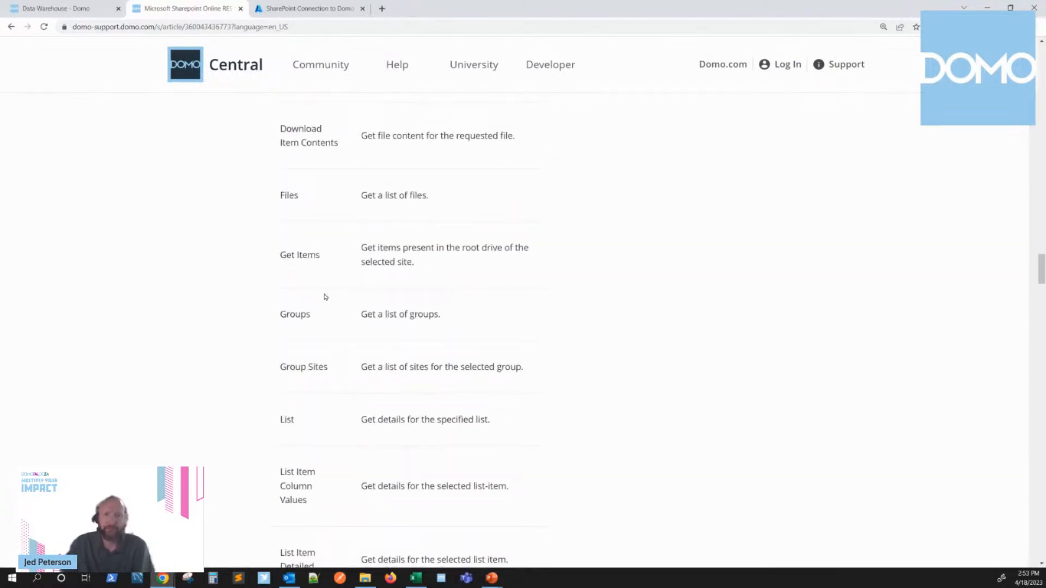
left_click_drag(304, 197, 290, 209)
left_click(574, 241)
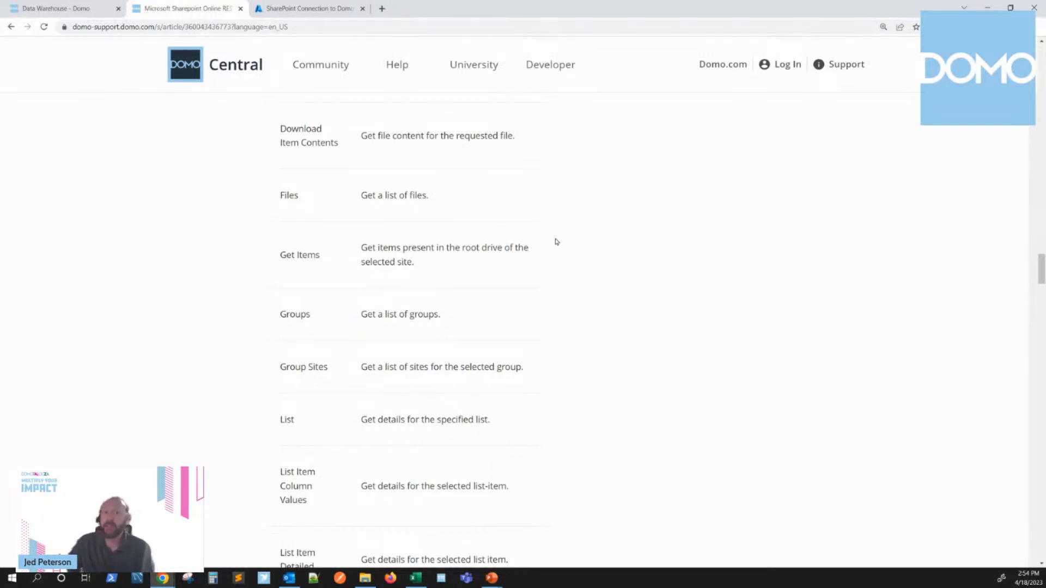
Step: Highlight the All Sites, Group Sites and Root Sites report names in the article and compare their descriptions
scroll(558, 242, "up", 5)
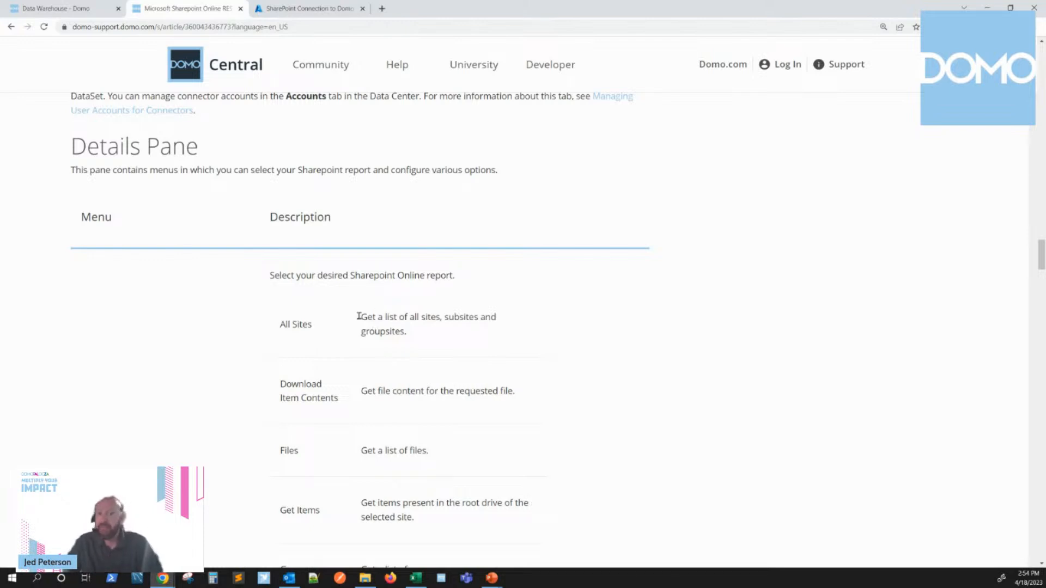
left_click_drag(279, 325, 326, 323)
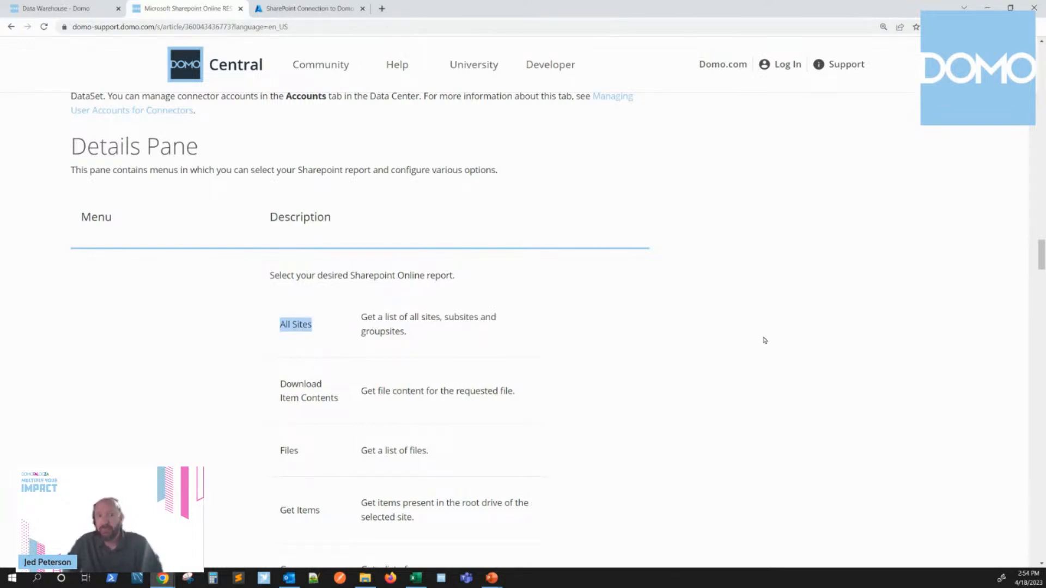
scroll(763, 341, "down", 6)
left_click_drag(329, 266, 280, 264)
scroll(509, 333, "down", 3)
scroll(509, 334, "down", 2)
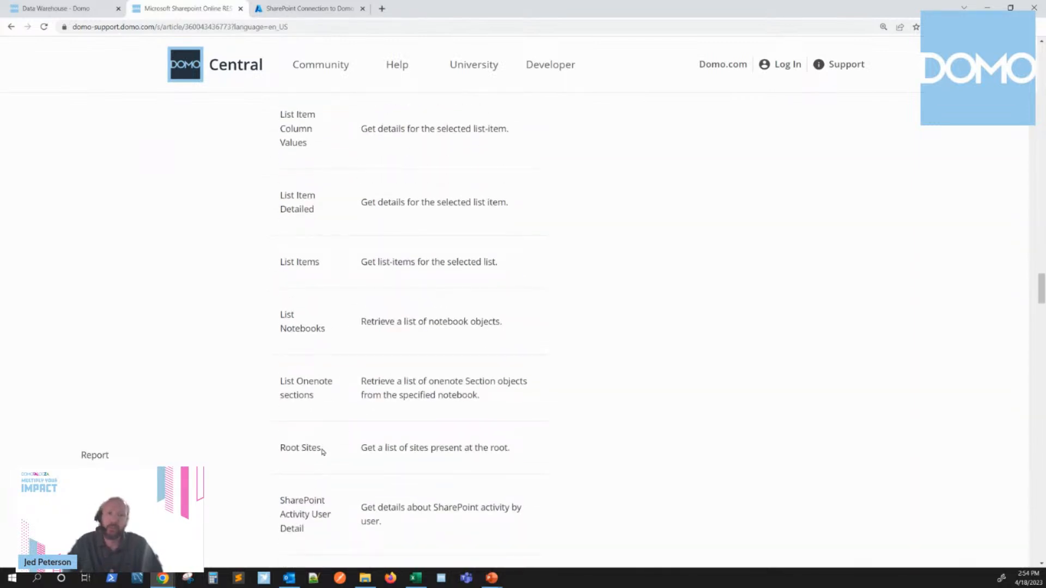
left_click_drag(322, 448, 280, 448)
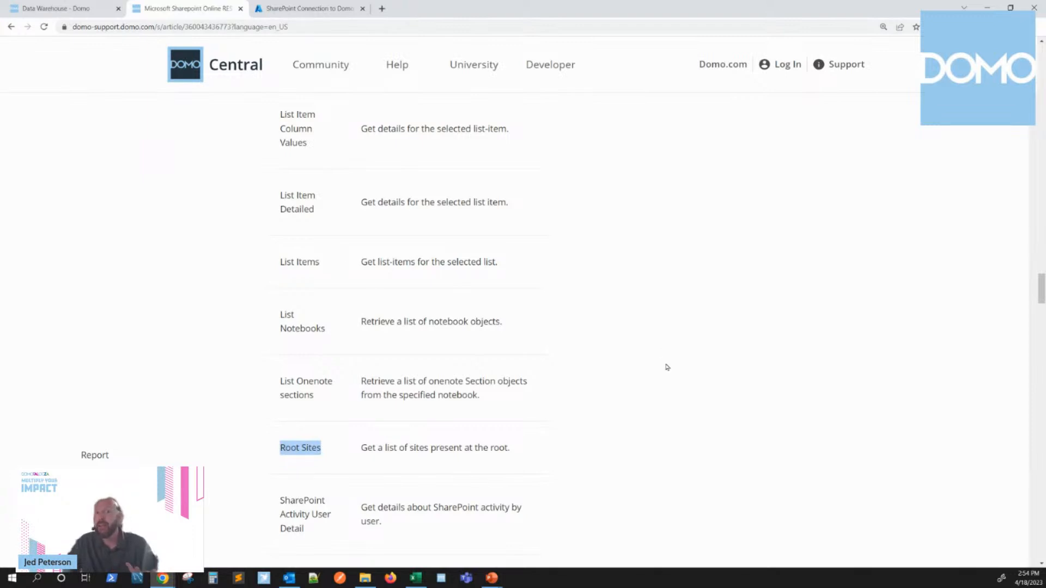
scroll(668, 366, "up", 5)
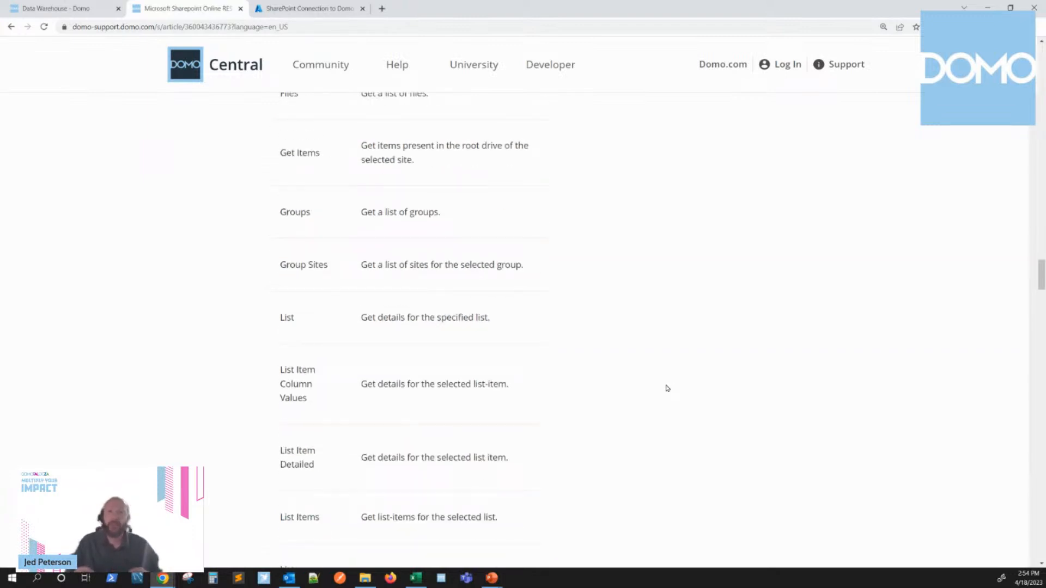